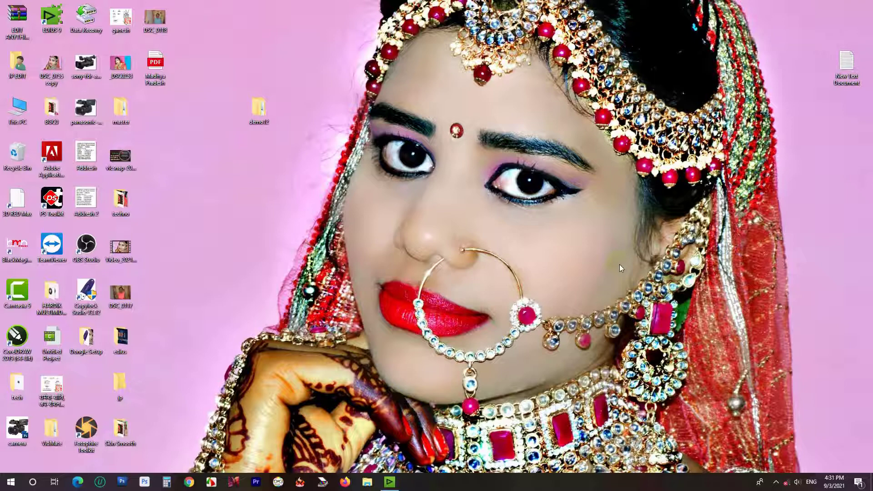
right_click(574, 262)
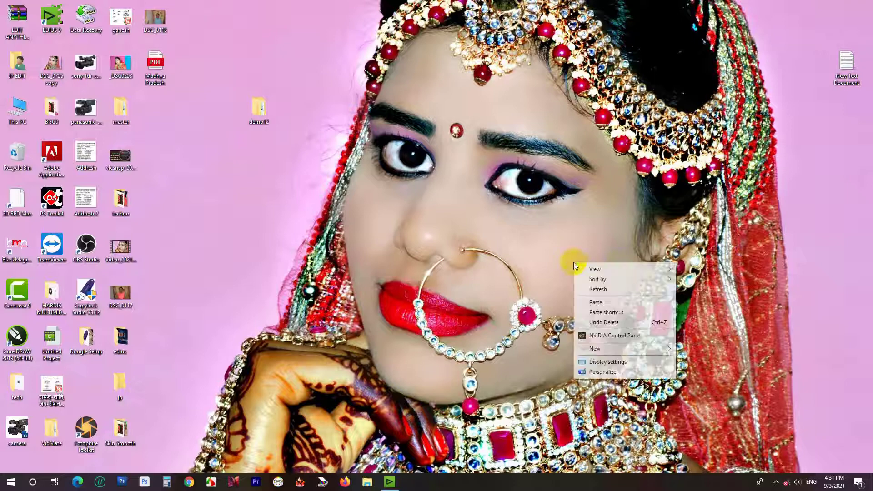
right_click(597, 289)
click(619, 319)
right_click(616, 312)
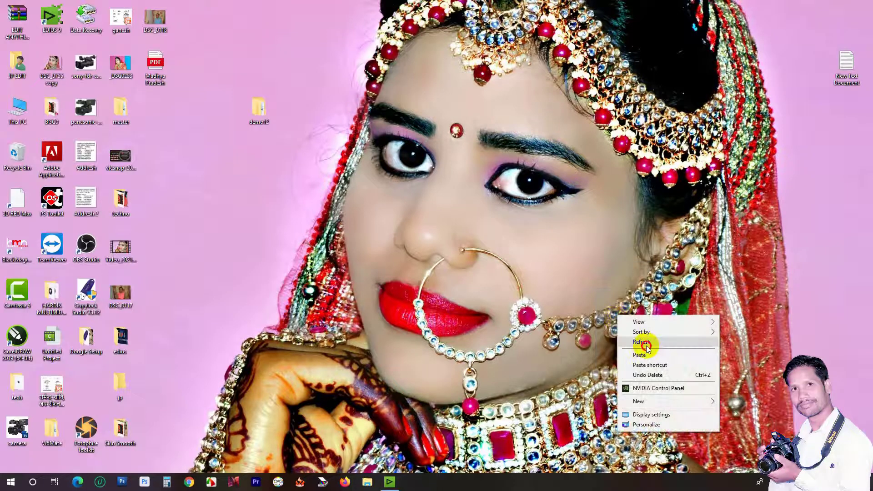
right_click(646, 346)
click(686, 375)
right_click(683, 255)
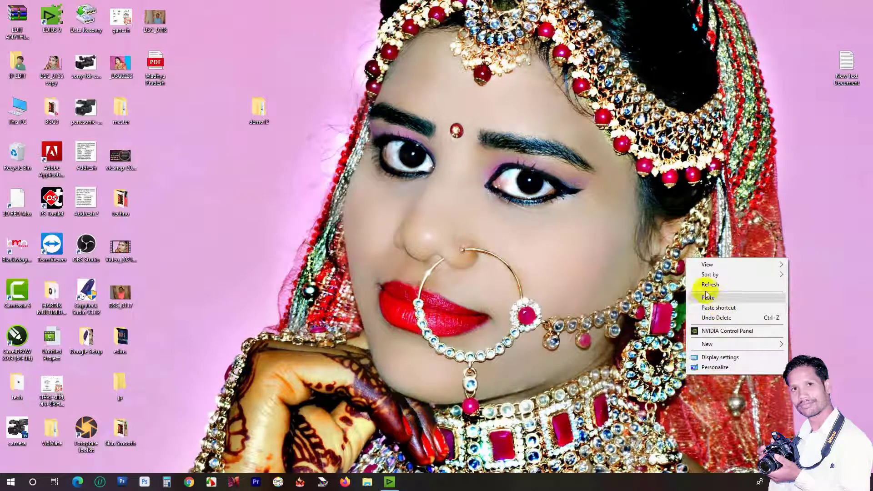
click(710, 281)
right_click(703, 289)
click(717, 316)
right_click(714, 312)
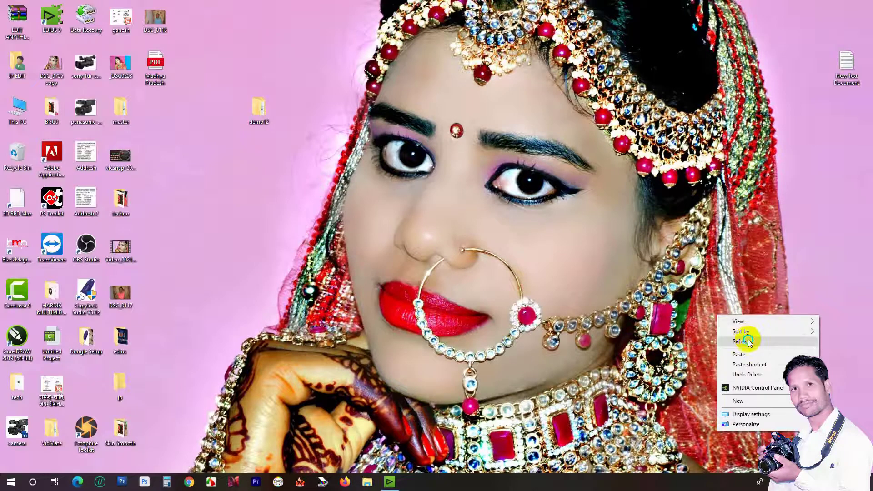
click(745, 339)
right_click(751, 327)
click(768, 367)
right_click(776, 247)
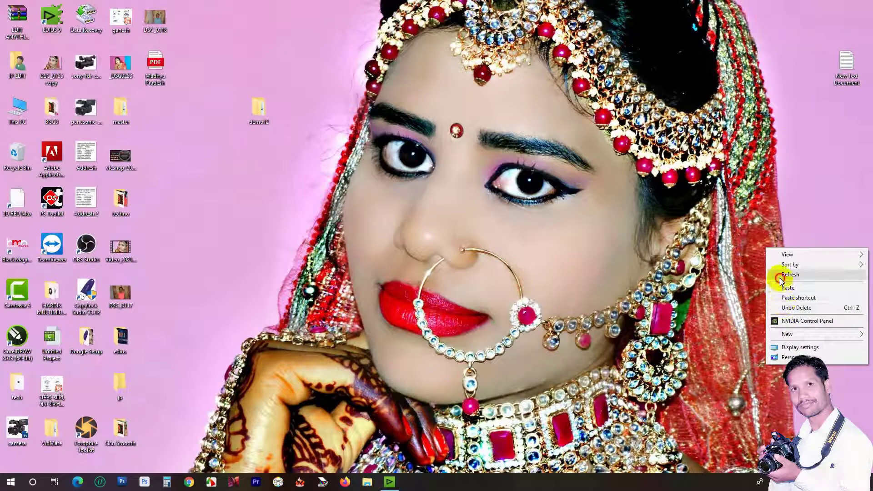
right_click(780, 279)
click(790, 304)
right_click(796, 324)
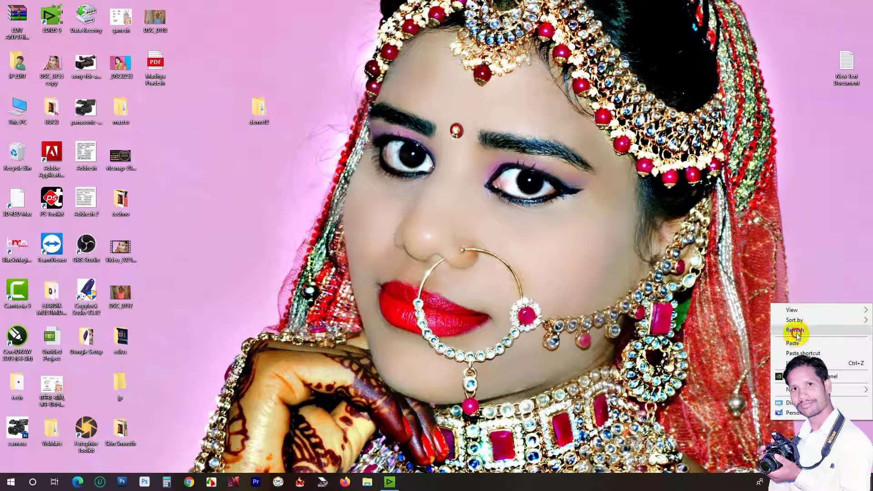
right_click(795, 339)
click(799, 358)
right_click(792, 240)
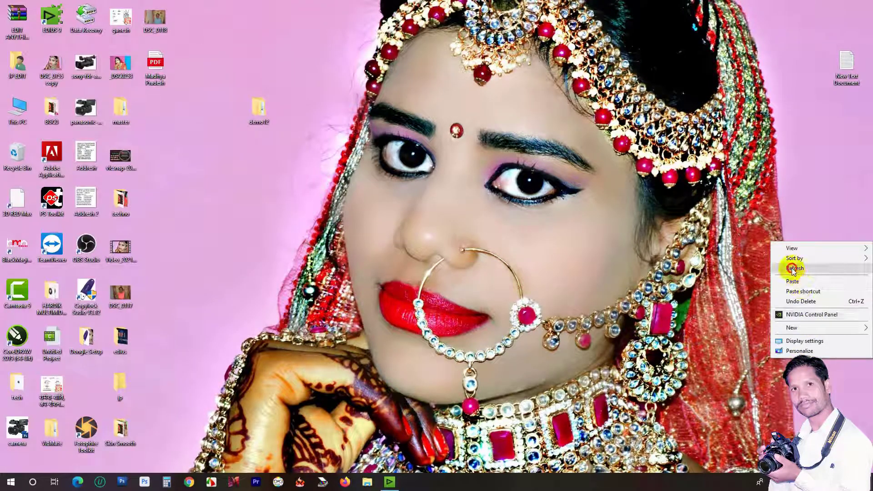
click(791, 267)
right_click(792, 254)
click(793, 300)
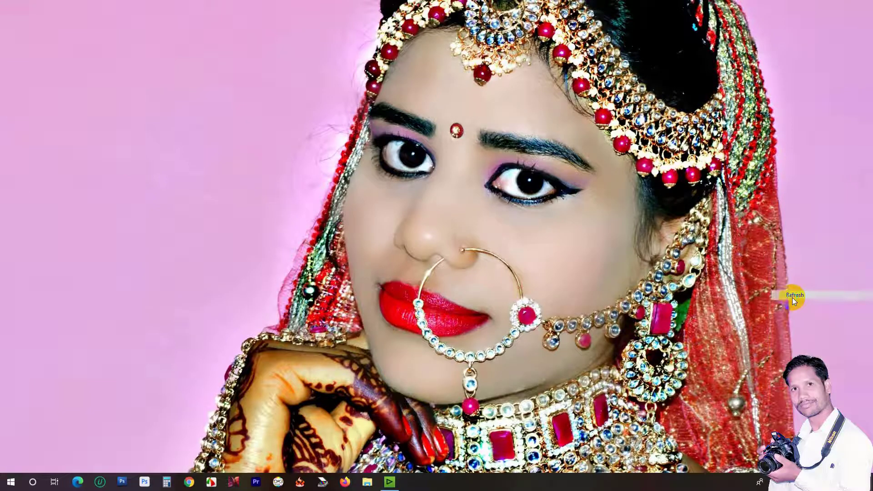
right_click(724, 321)
click(739, 344)
right_click(735, 338)
right_click(761, 371)
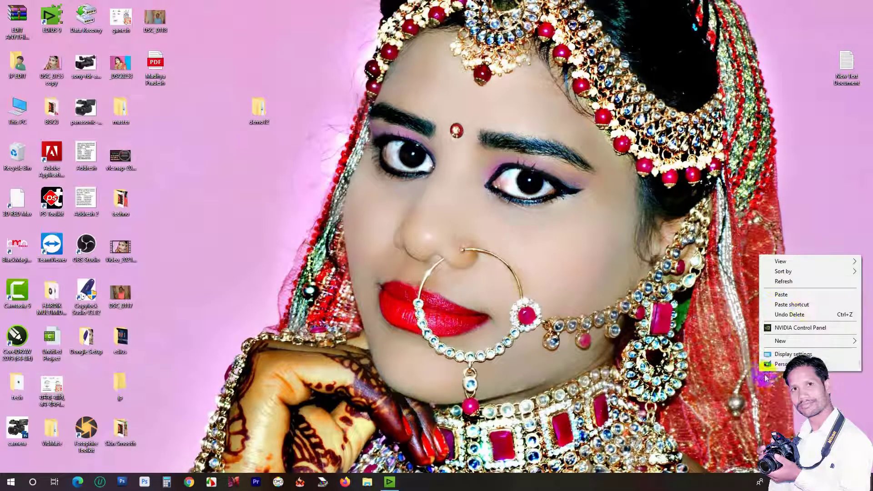
right_click(773, 308)
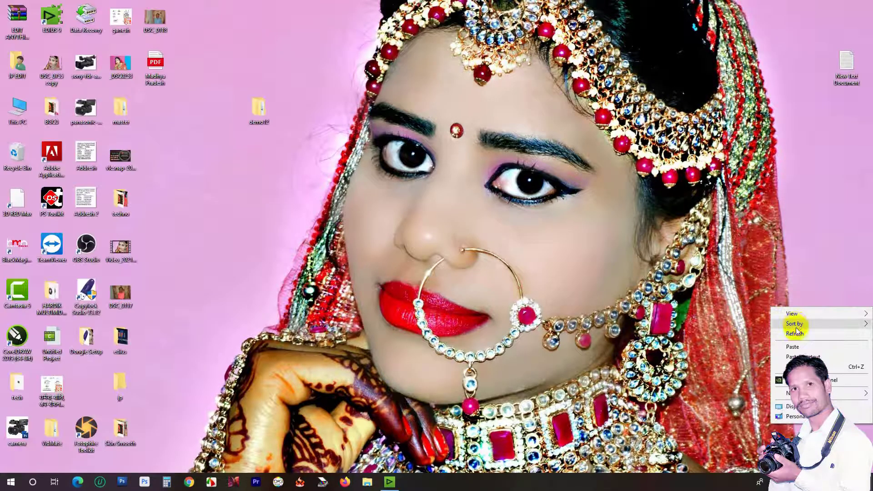
click(796, 333)
right_click(803, 354)
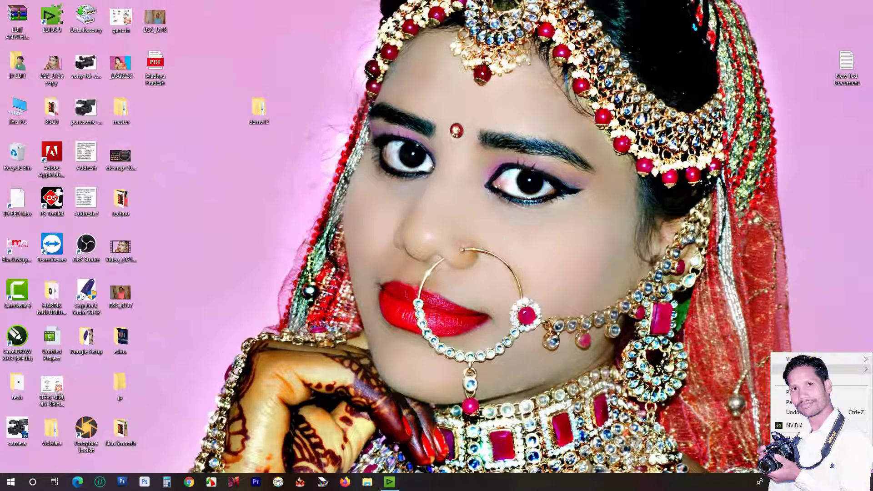
click(796, 379)
right_click(779, 288)
click(795, 313)
right_click(785, 285)
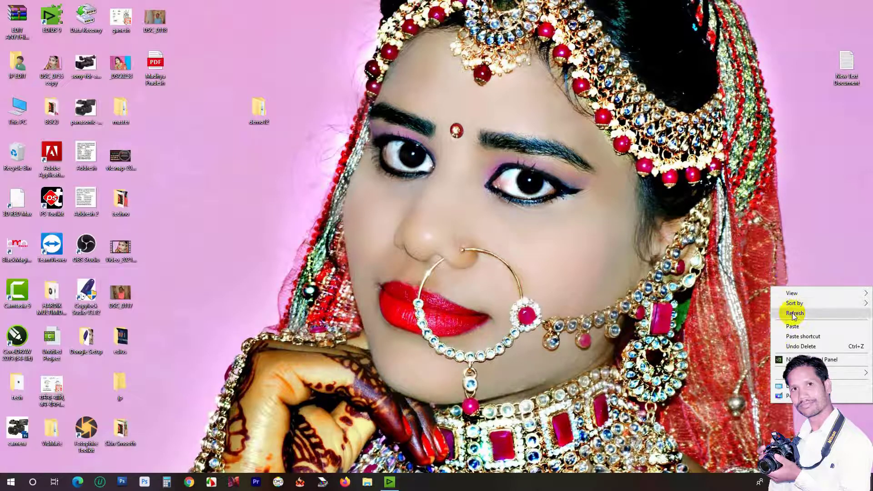
click(795, 313)
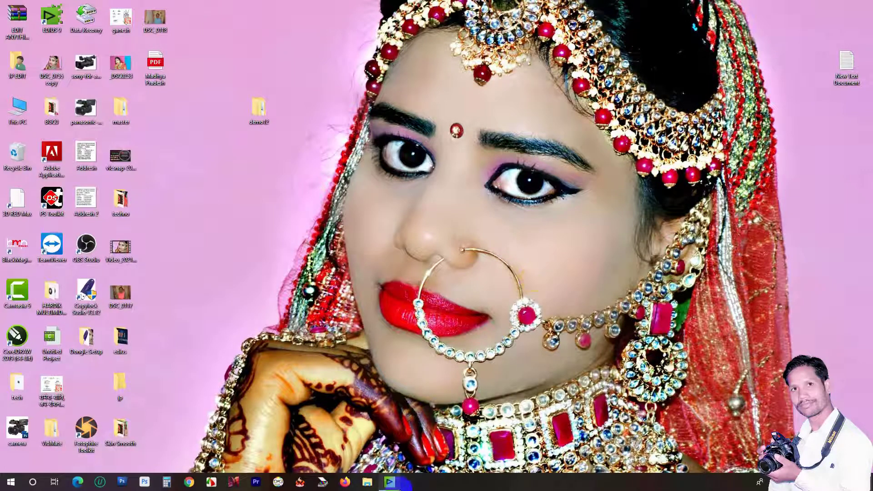
Step: Switch to EDIUS, start adding clips to the bin and browse drive A: to the Consolidate > CopyFiles folder of 5. 3D FX PROJECT
click(392, 489)
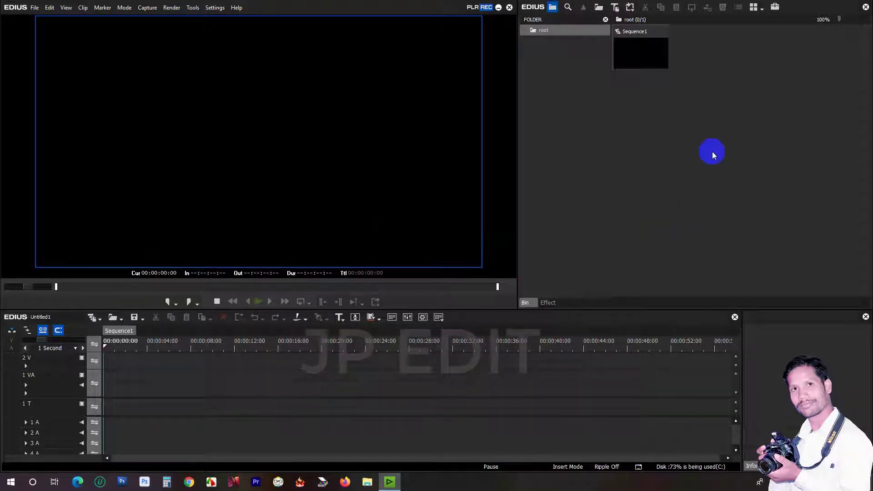
double_click(706, 155)
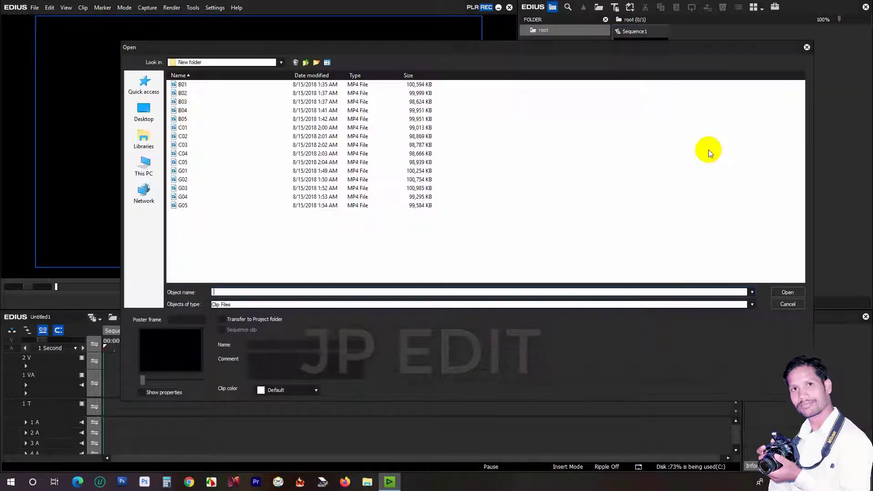
click(145, 170)
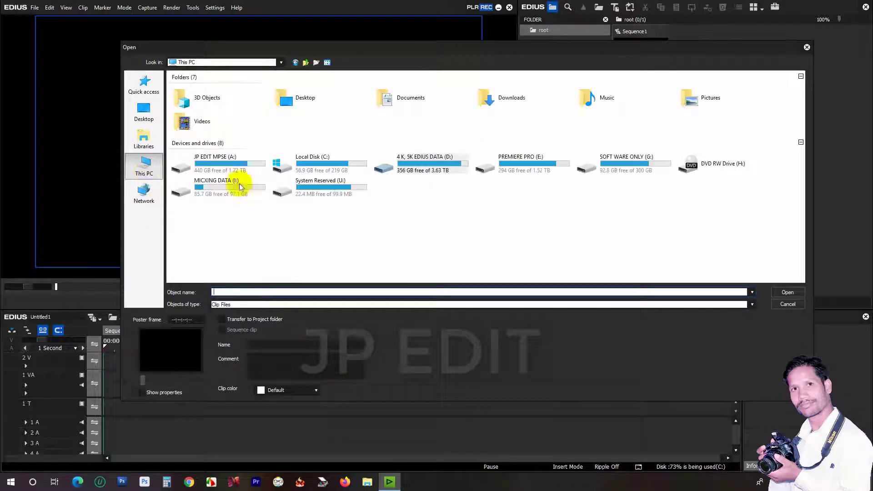
double_click(225, 165)
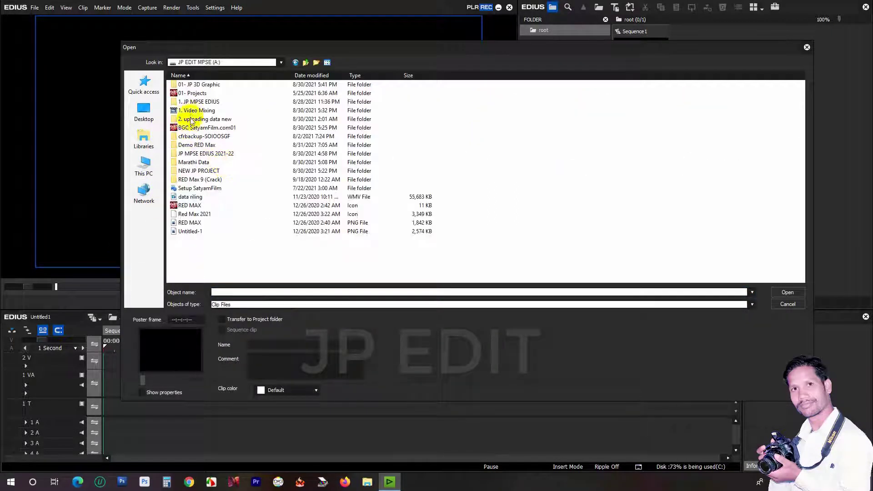
click(199, 85)
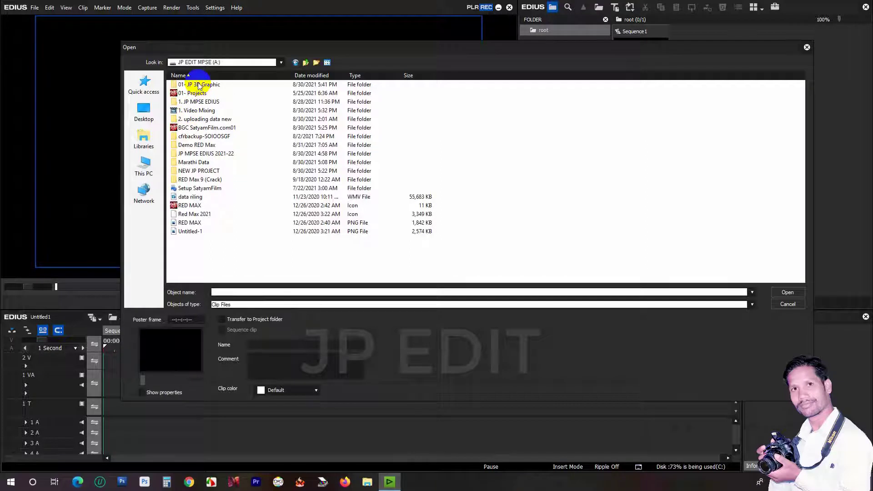
double_click(203, 154)
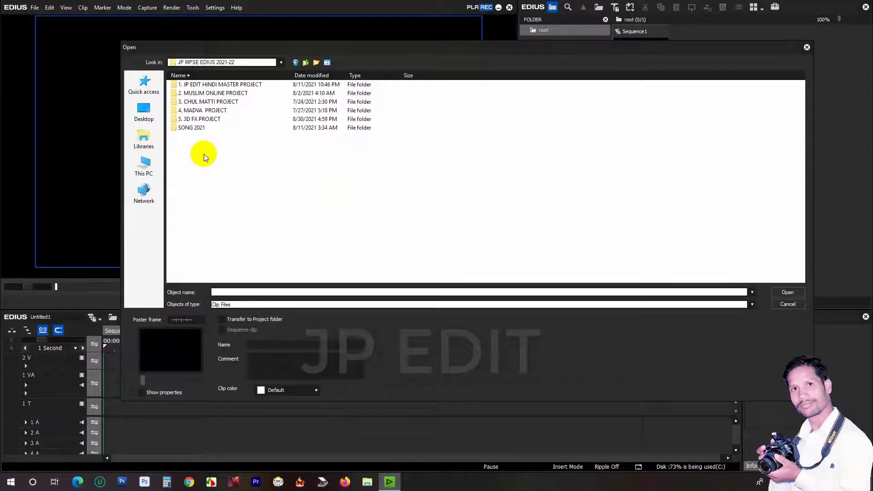
double_click(195, 120)
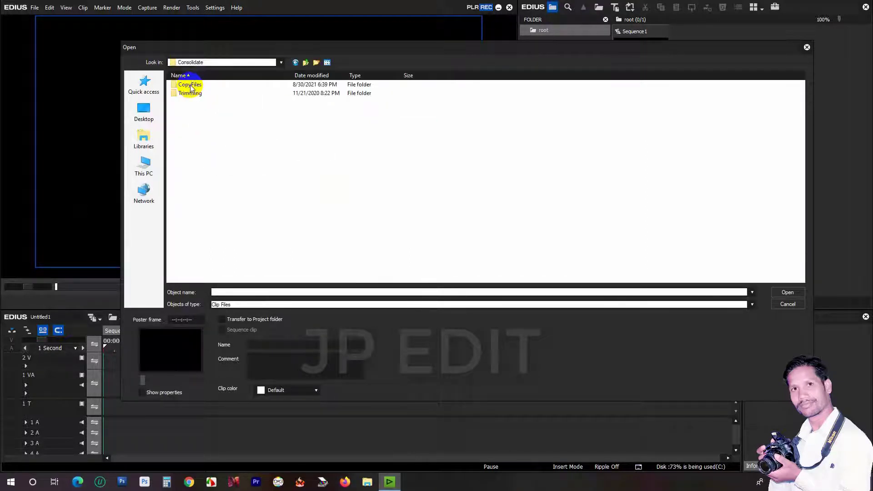
double_click(191, 86)
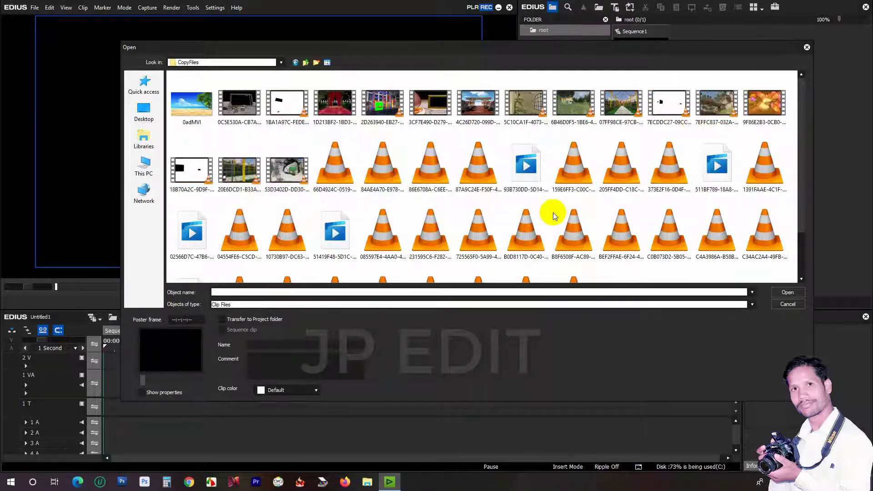
Step: Import the four green- and blue-screen clips starting with 2D263940, 10730B97, CEE86CBC and 231595C6 into the bin
click(381, 107)
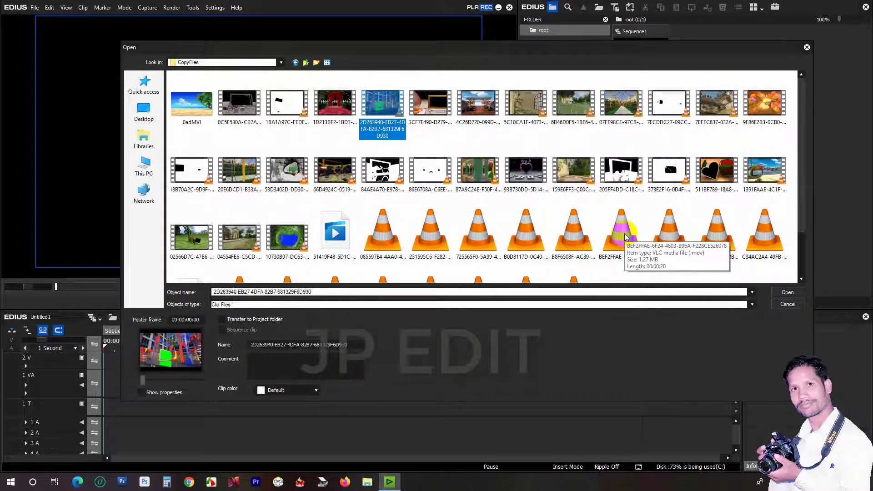
scroll(626, 236, down, 1)
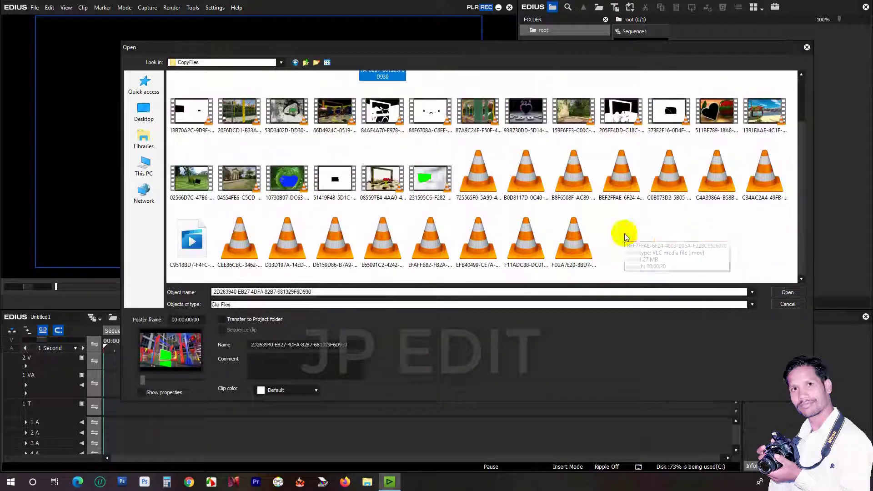
ctrl+click(298, 191)
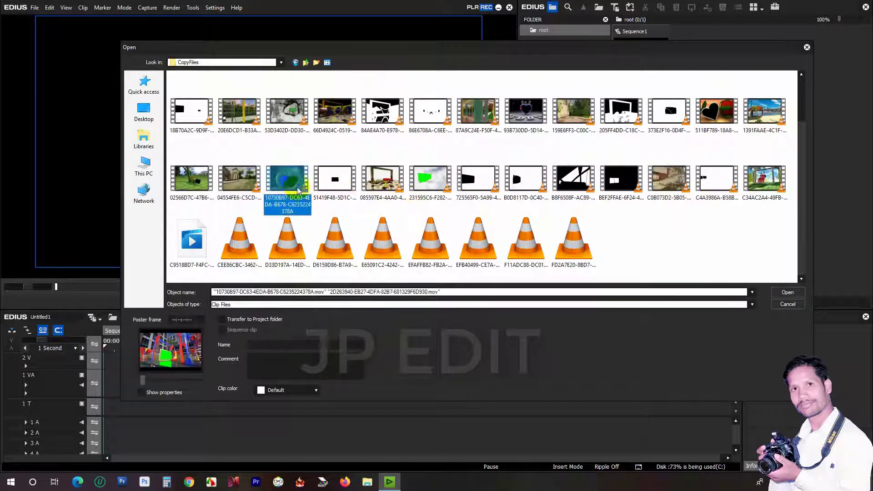
ctrl+click(241, 251)
ctrl+click(438, 180)
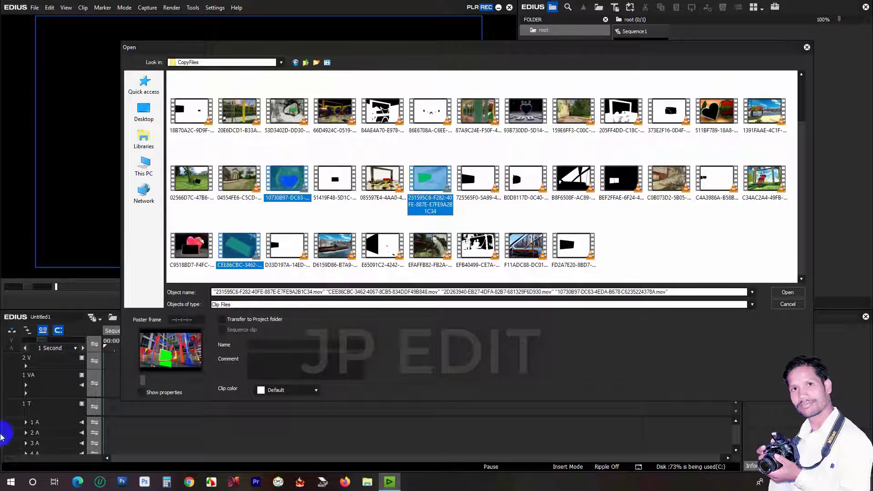
click(787, 294)
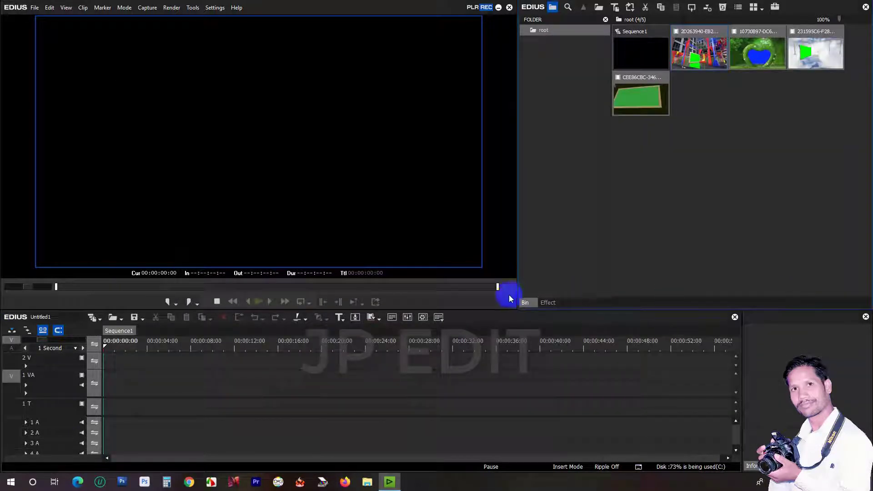
Step: Place the blue-screen heart clip at the start of the 1 VA track and set the playhead to 00:00:01:03
drag(508, 298, 102, 391)
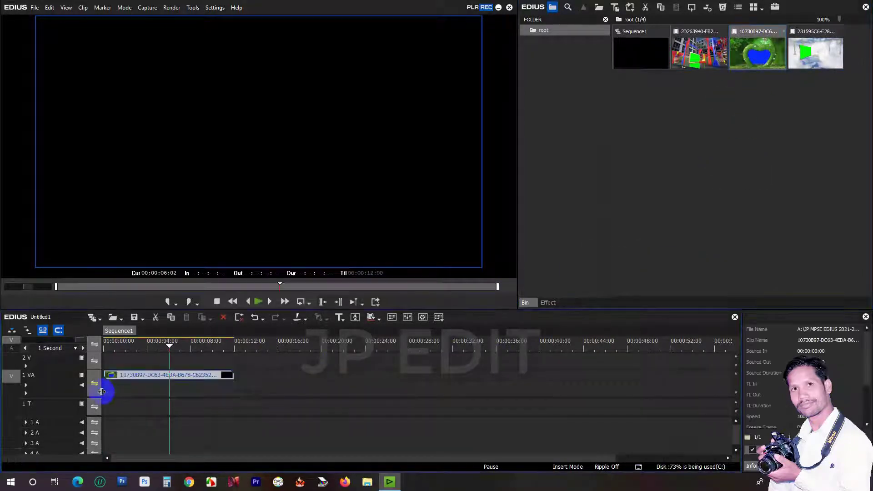
click(115, 349)
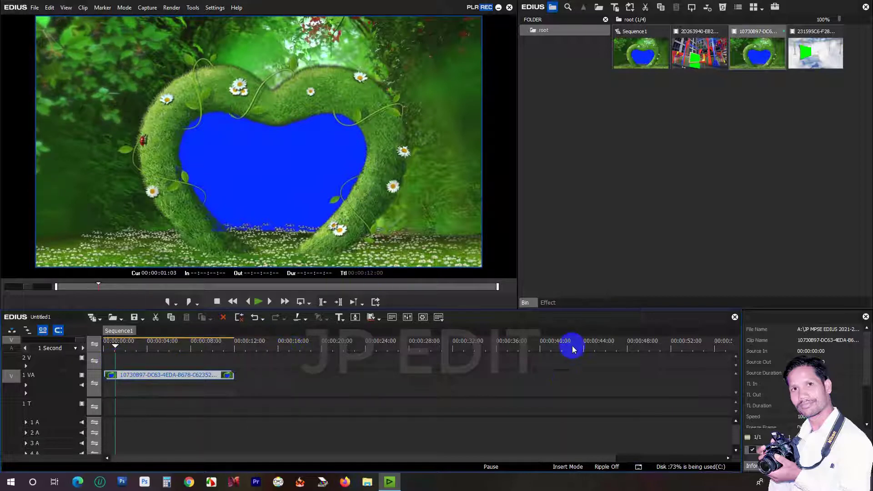
Step: Apply the Chromakey keyer to the heart clip and move the clip up to the 2 V track
click(549, 302)
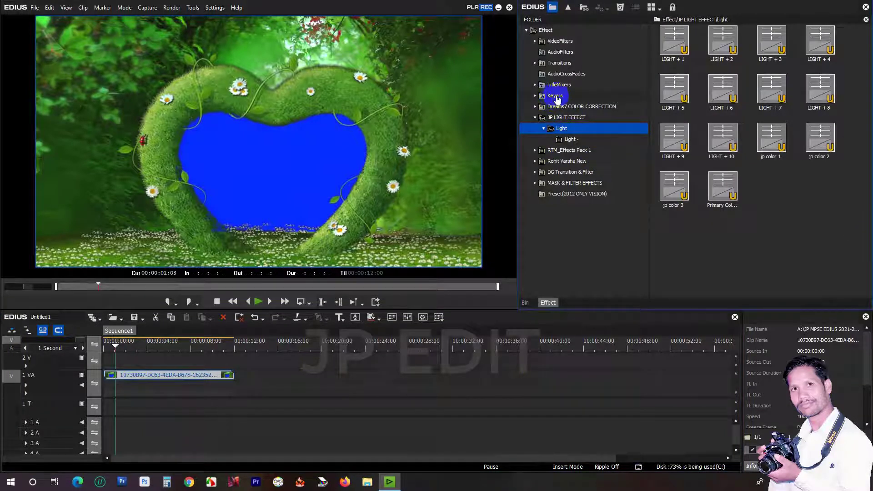
click(535, 96)
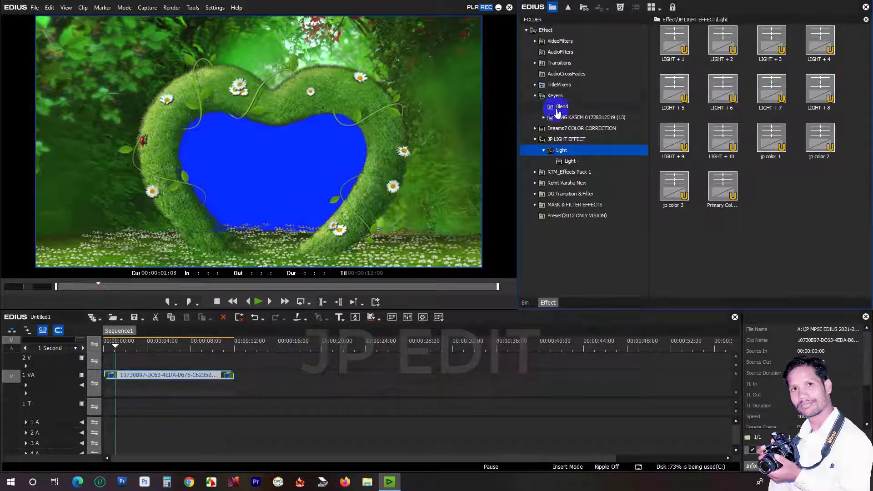
click(555, 96)
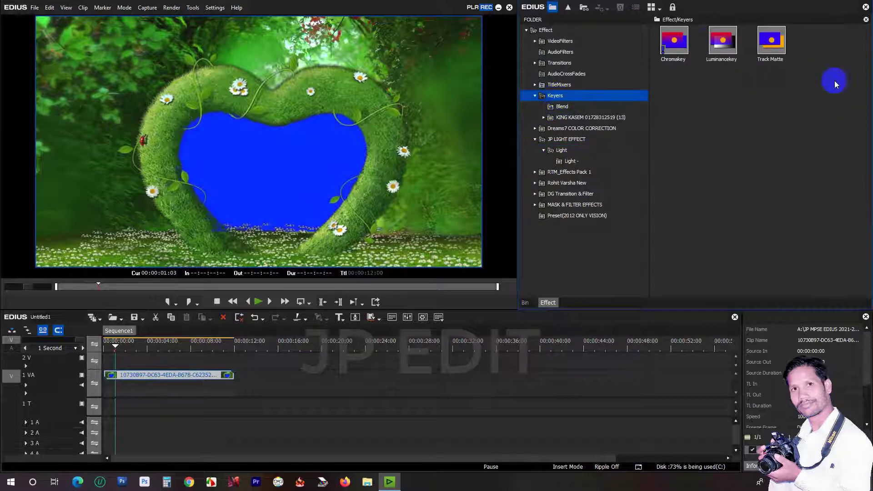
drag(675, 46, 128, 395)
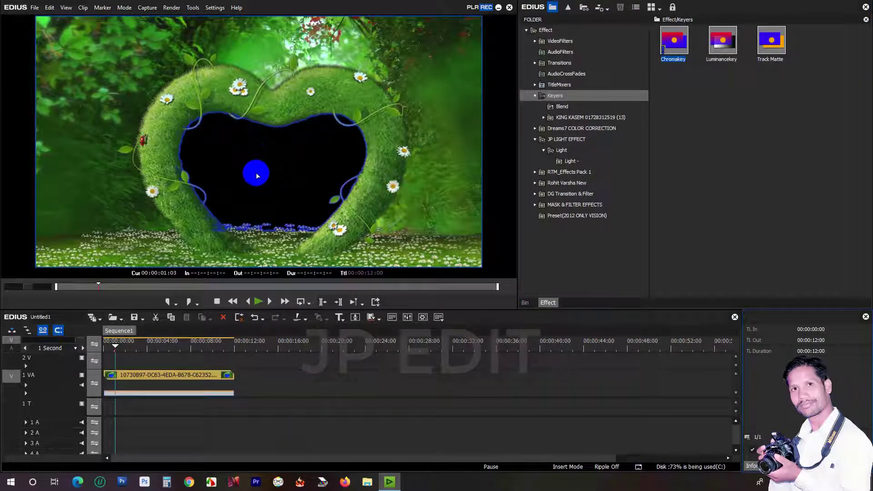
drag(156, 376, 165, 358)
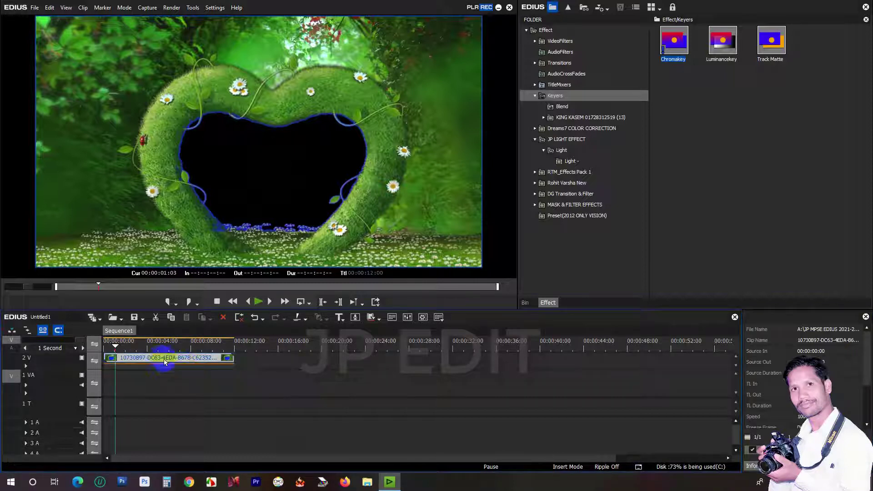
Step: Import the clips G01, G02 and G03 from the BGC0 folder on the Desktop into the bin
click(525, 303)
double_click(702, 233)
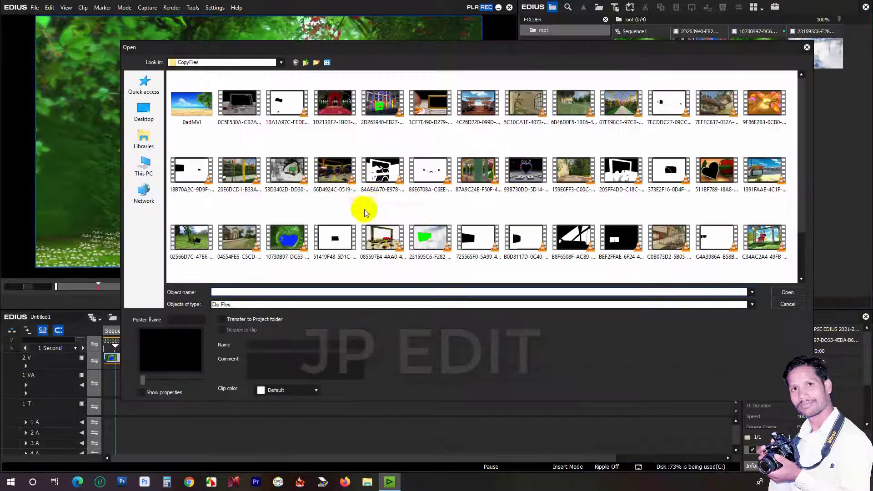
click(144, 114)
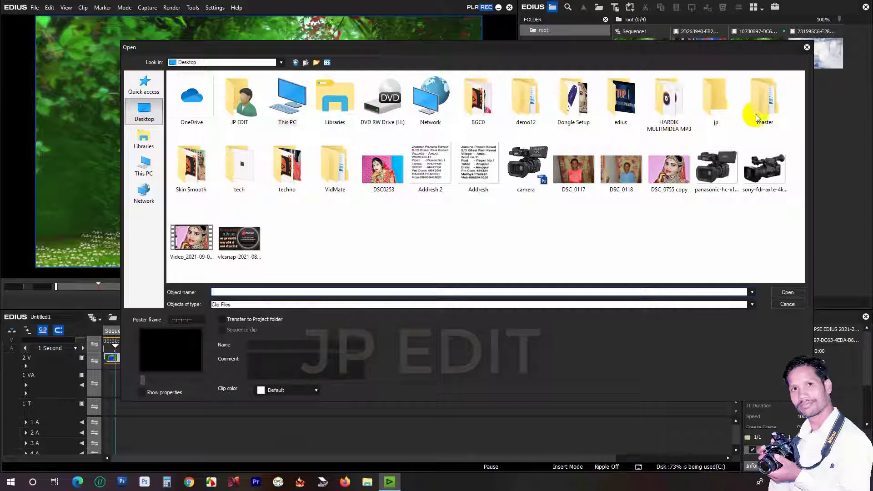
double_click(478, 112)
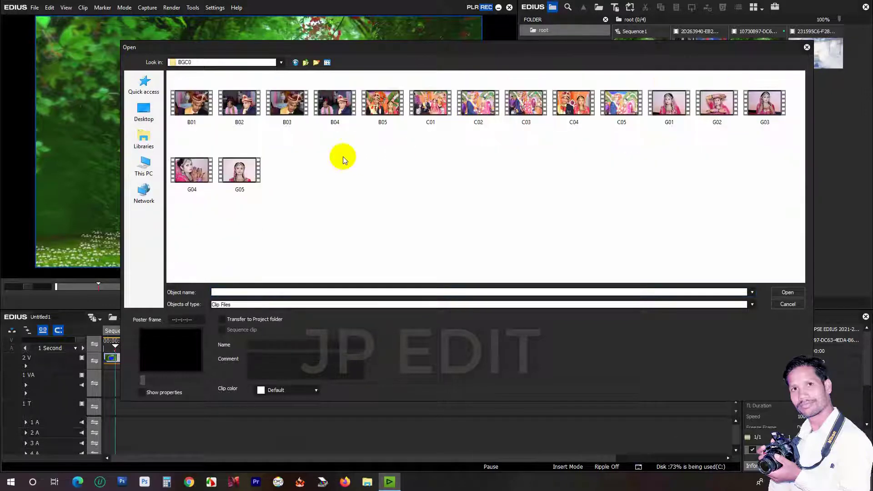
click(784, 130)
drag(655, 75, 749, 267)
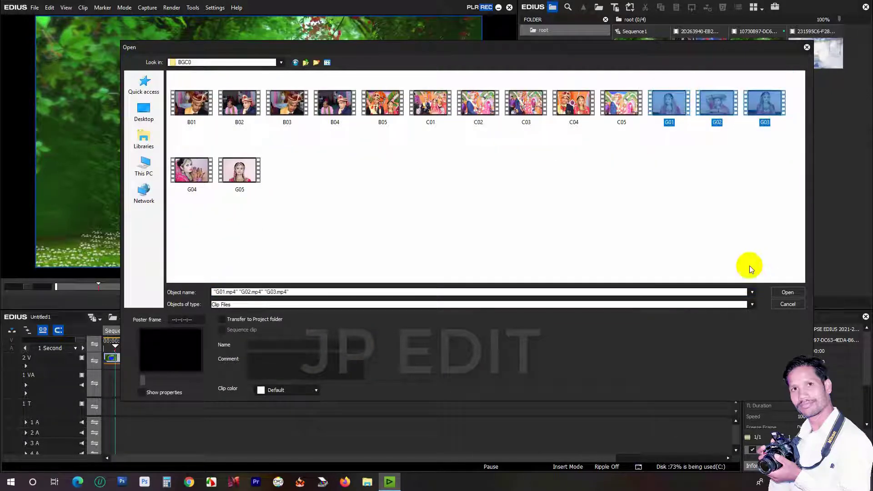
click(788, 293)
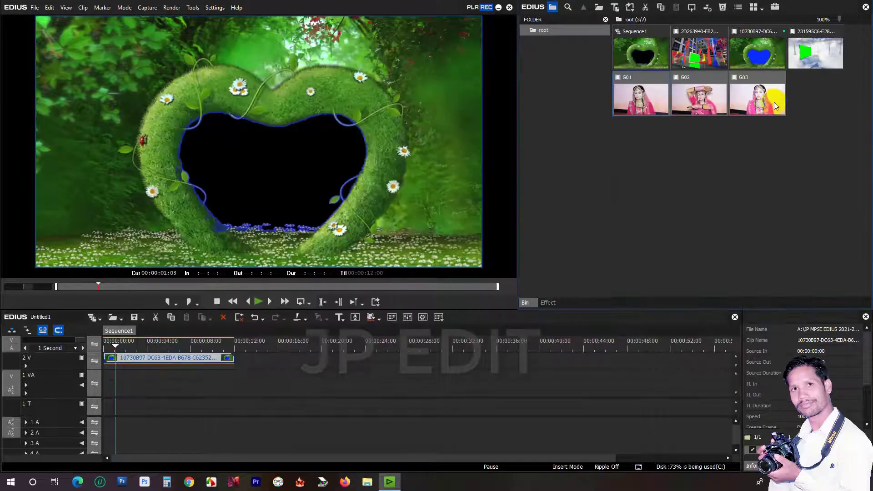
Step: Place clip G03 at the start of the 1 VA track, trim its end to the heart clip's end at 00:00:12:00 and preview the composite
drag(757, 98, 109, 388)
drag(129, 349, 217, 348)
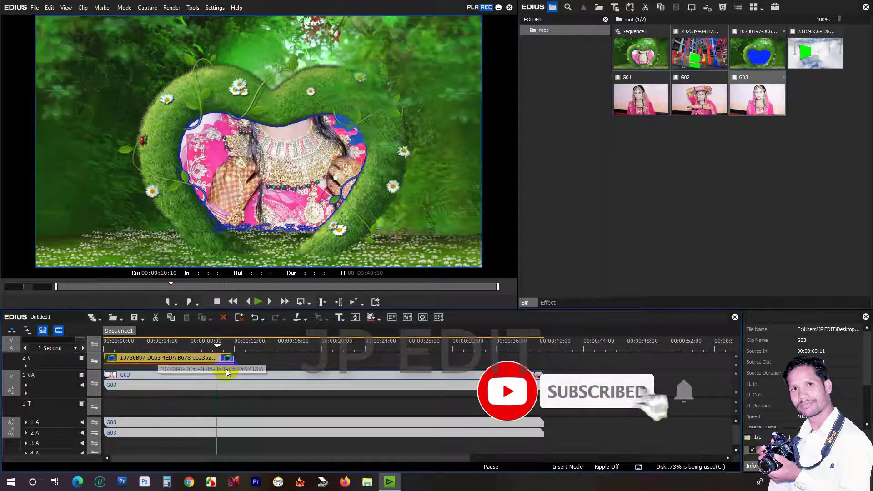
click(236, 372)
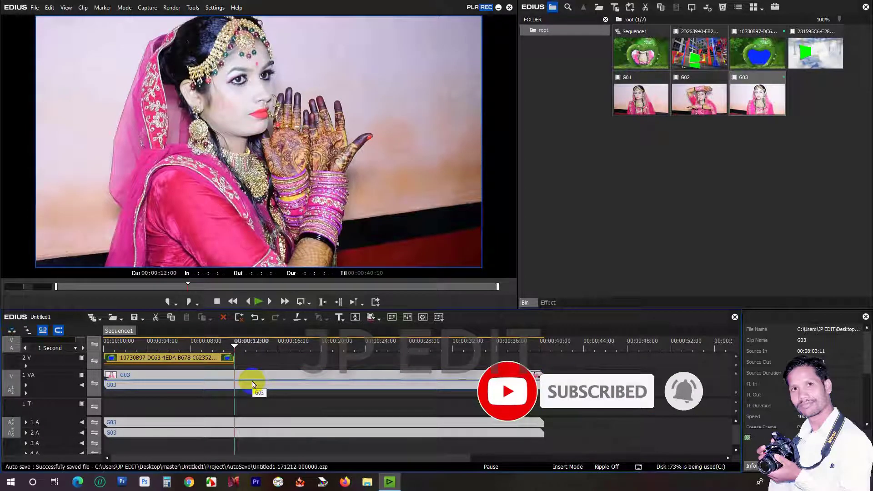
key(m)
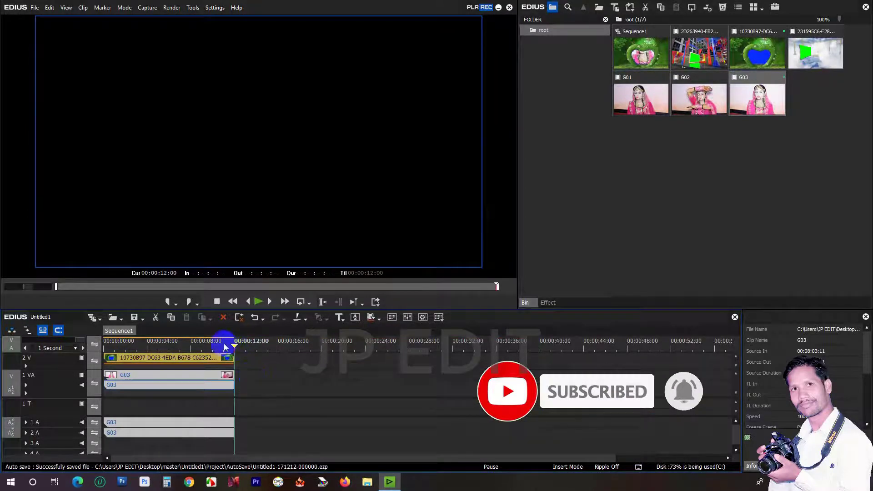
key(space)
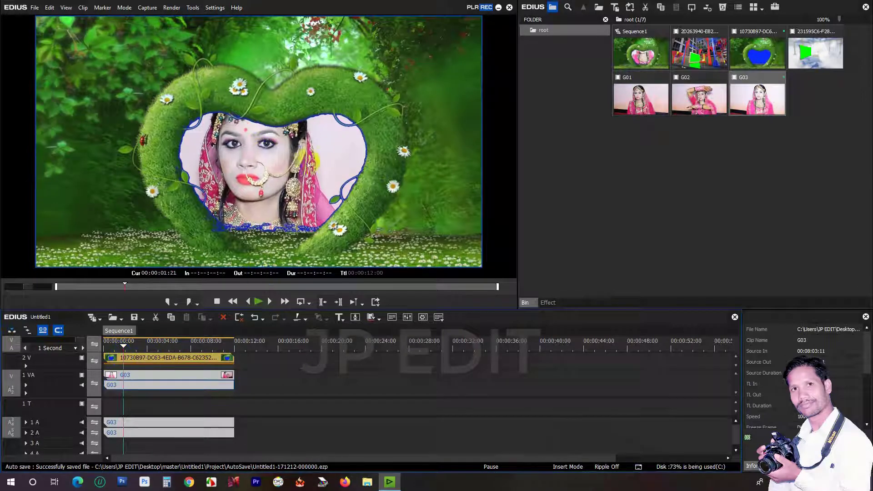
Step: Scale the G03 clip down to about 73.9% in the Layouter, preserving the frame aspect
click(171, 374)
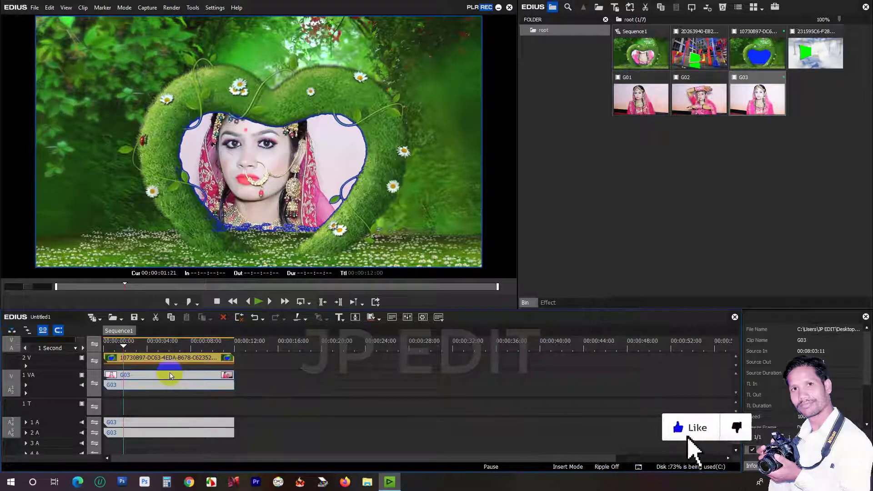
key(F7)
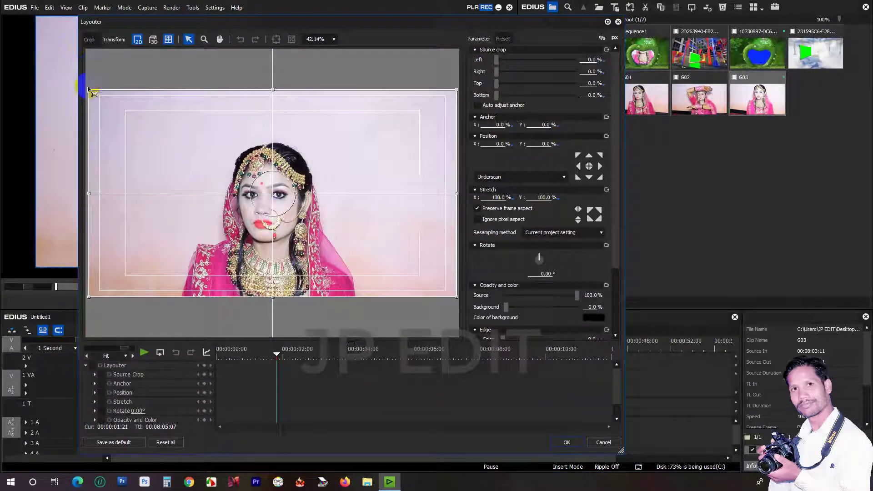
drag(90, 92, 137, 117)
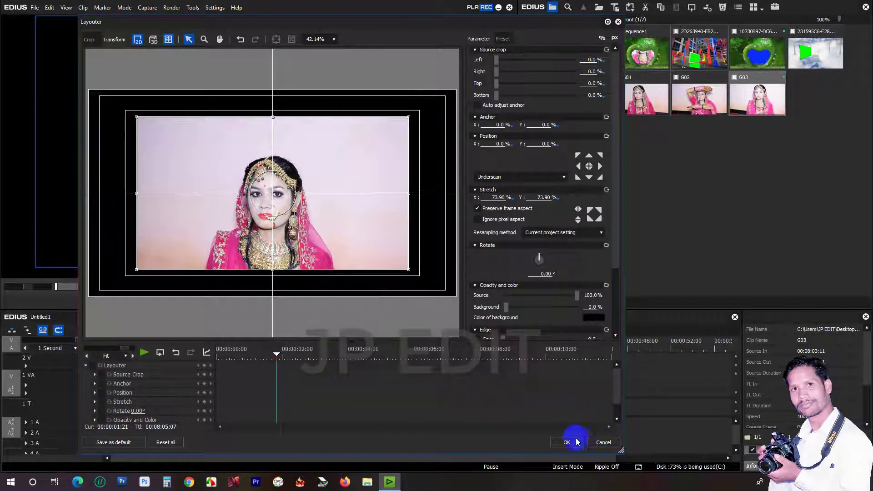
click(567, 441)
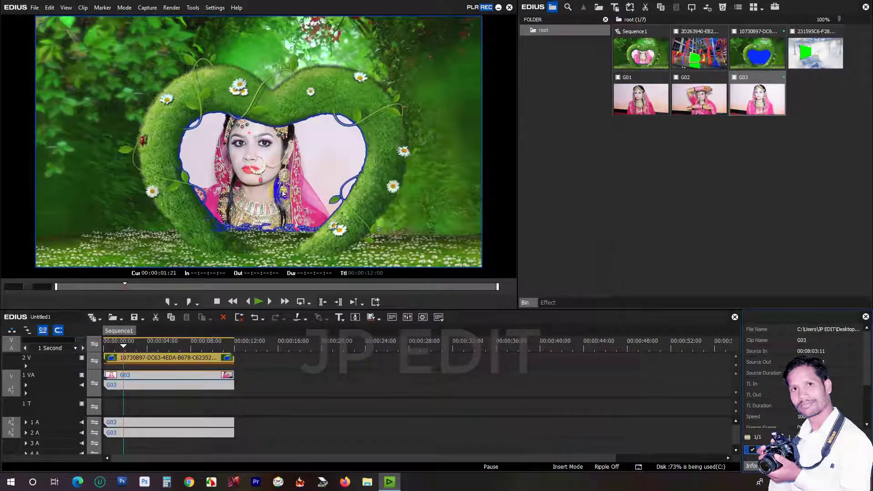
Step: In the heart clip's Chromakey settings, enlarge the elliptical key range over the blue area of the color map to remove the blue fringe
click(160, 359)
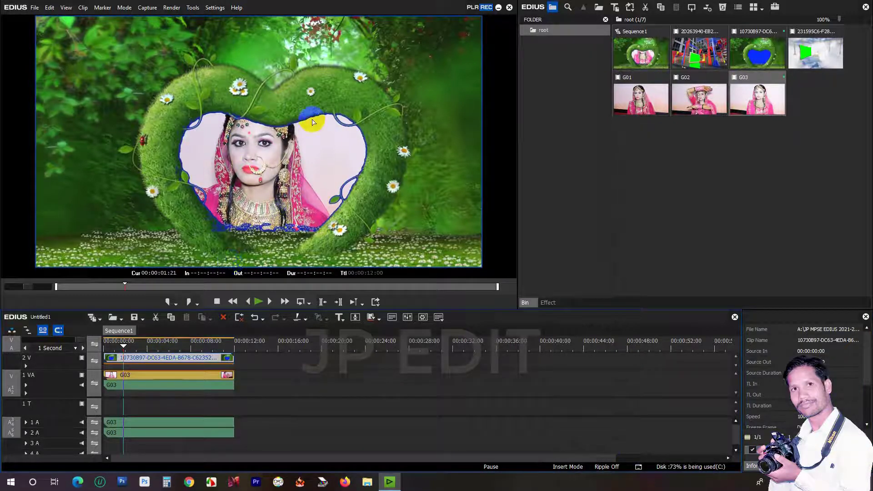
click(146, 366)
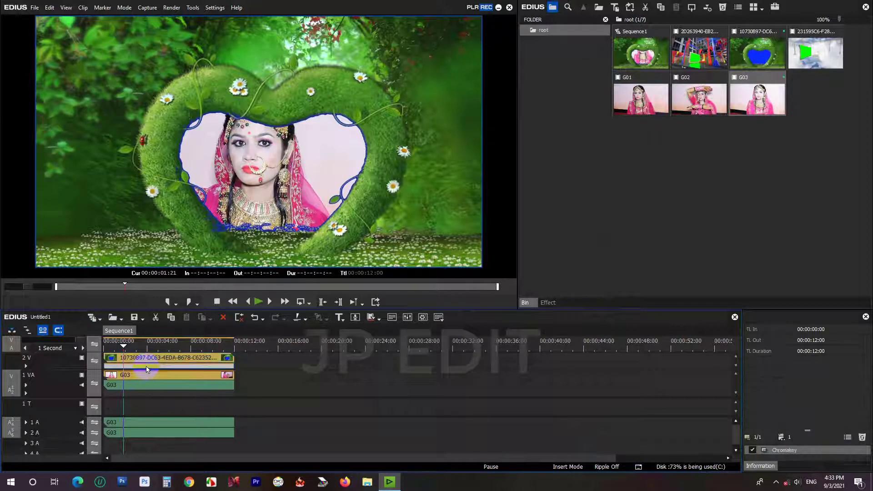
double_click(780, 451)
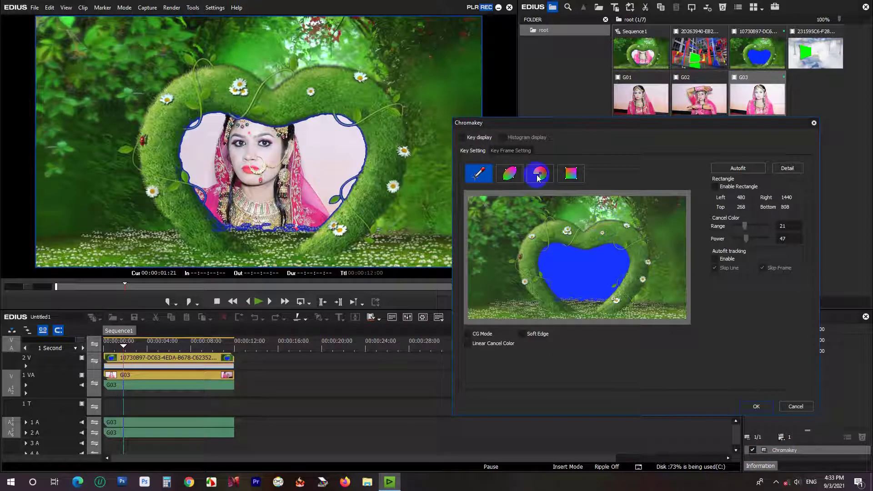
click(510, 174)
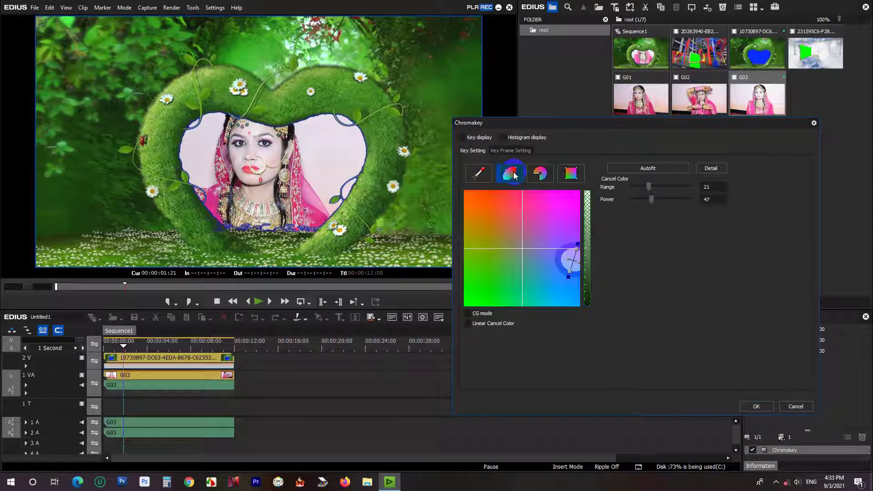
click(569, 259)
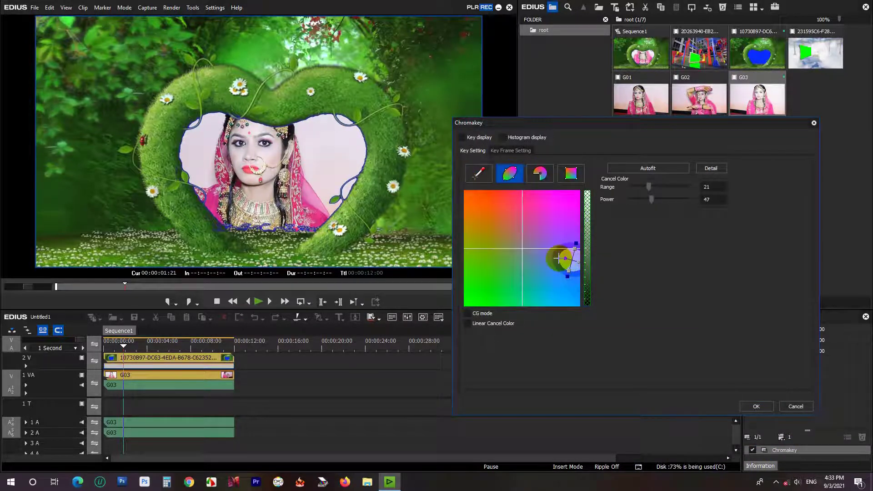
drag(559, 258, 587, 284)
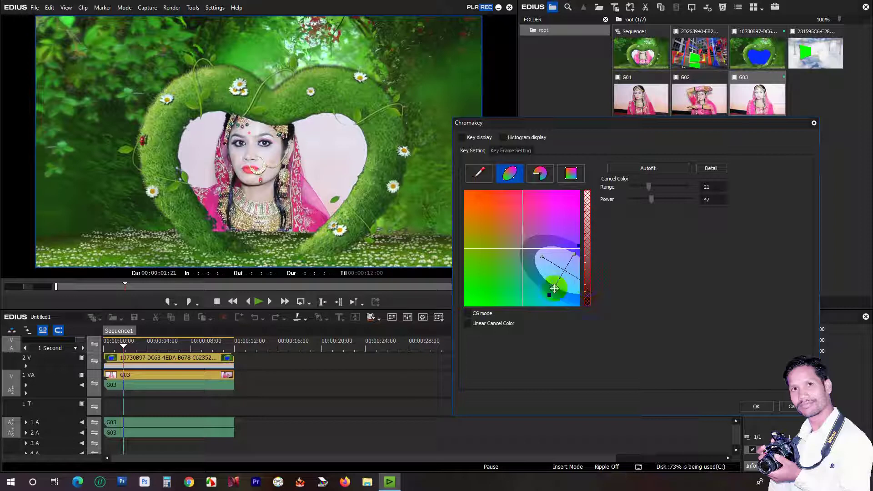
click(757, 409)
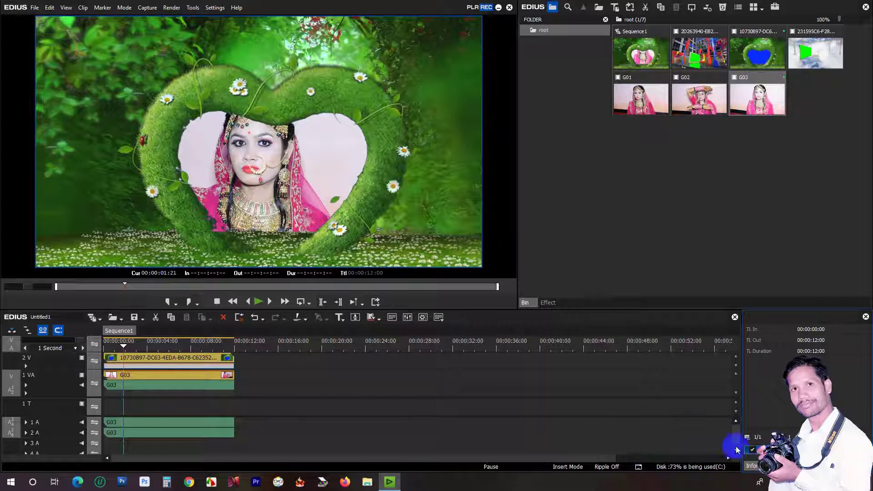
Step: Compare the heart clip with Chromakey off and on, and play the composite to check the key
click(752, 450)
click(753, 450)
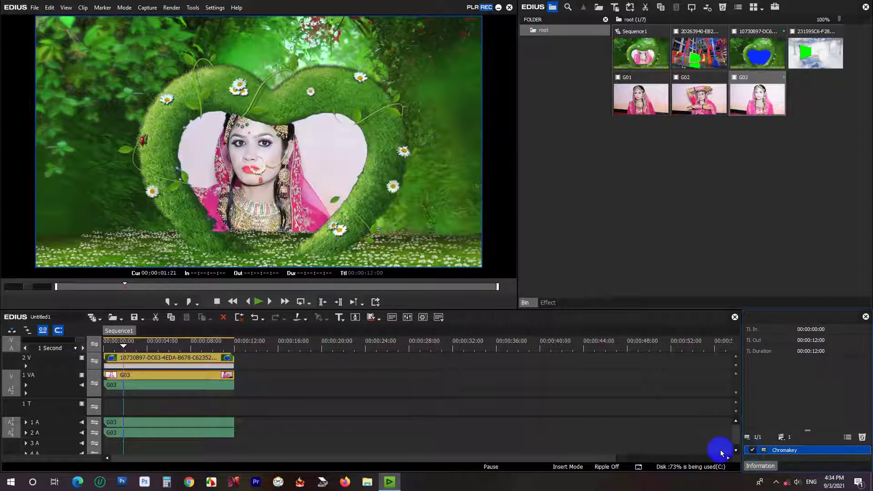
key(space)
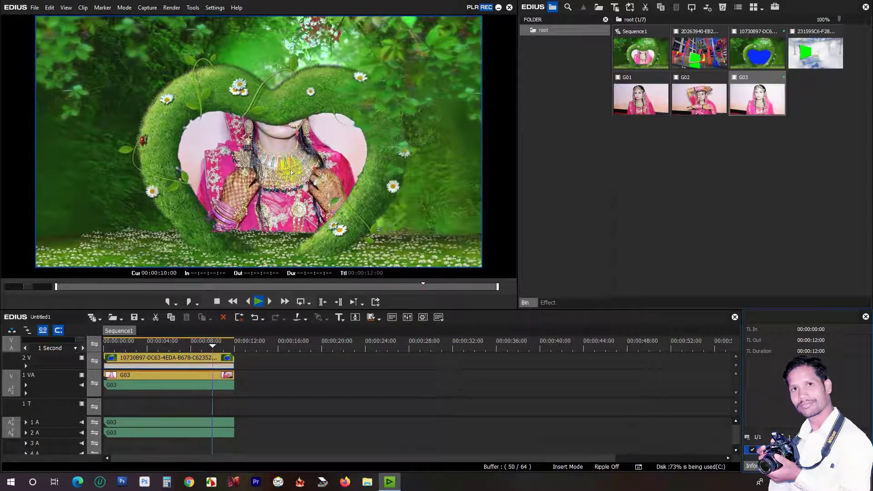
key(space)
Step: At 00:00:04:23, scale G03 to about 67.4% and offset it to about X -0.7%, Y 5.5% in the Layouter
drag(216, 347, 157, 348)
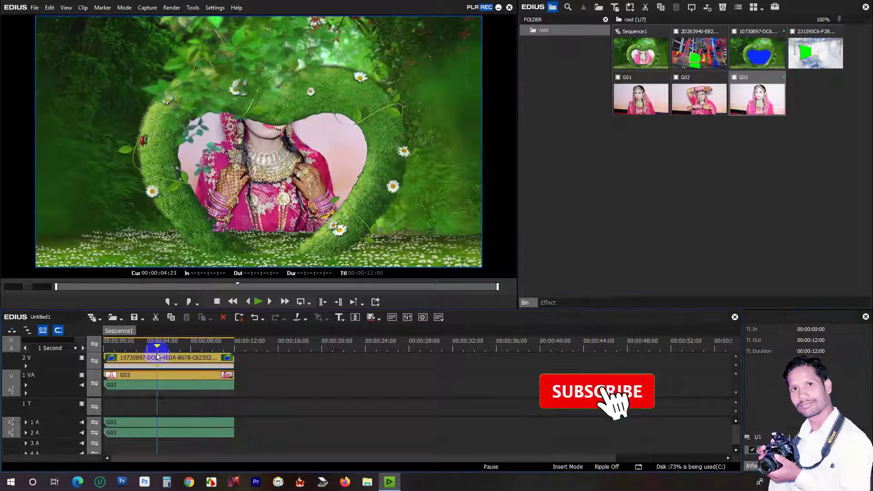
click(175, 378)
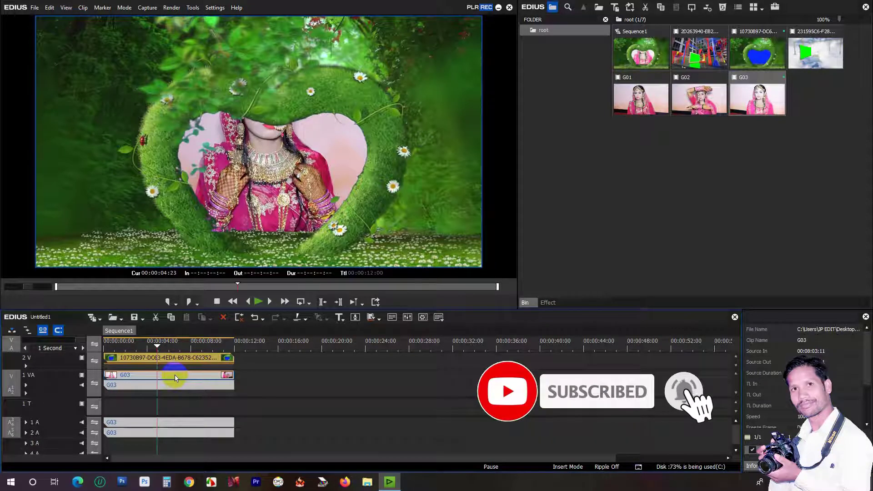
key(F7)
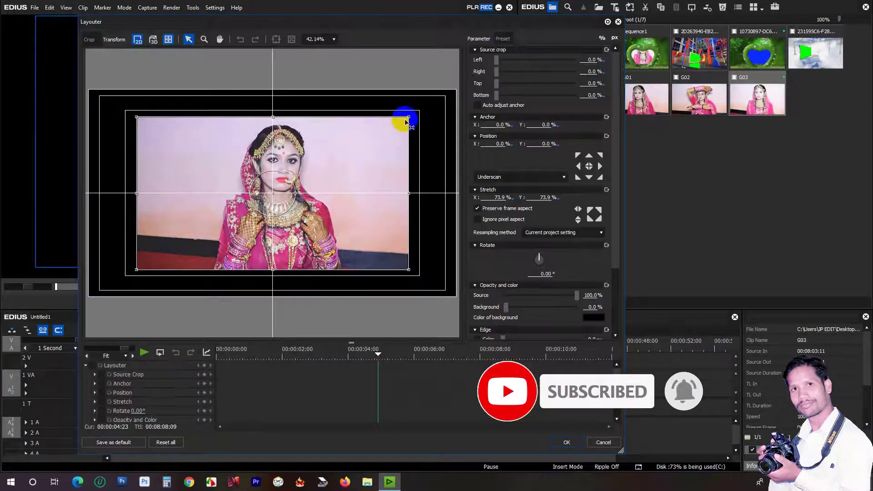
drag(406, 122, 397, 128)
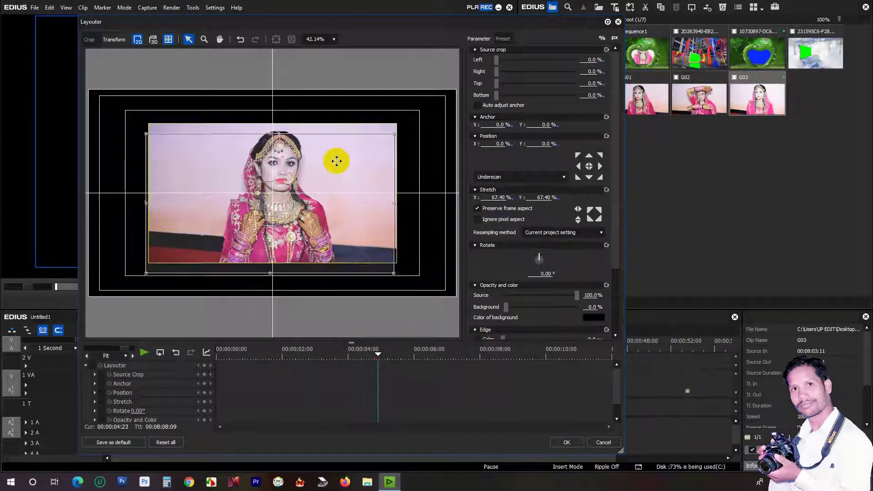
click(560, 444)
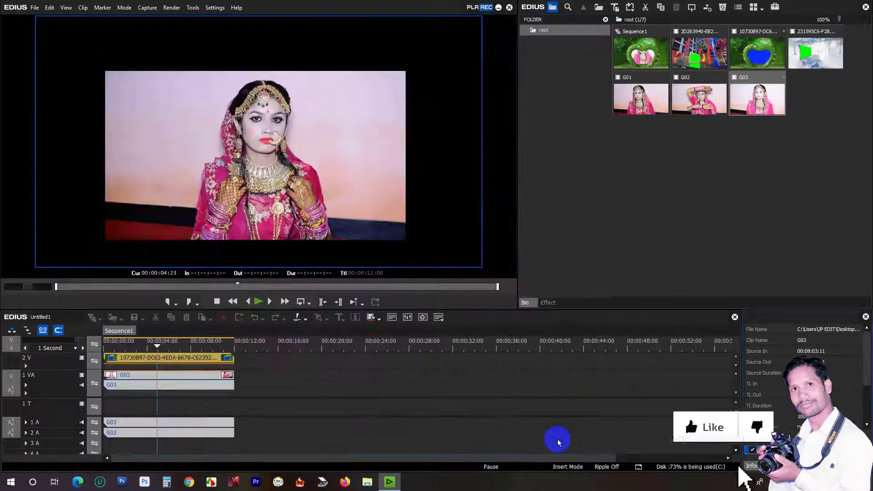
Step: Reposition G03 to about X -2.3%, Y 11.9% at about 55.6% scale in the Layouter, and play the composite from the start
click(166, 380)
key(F7)
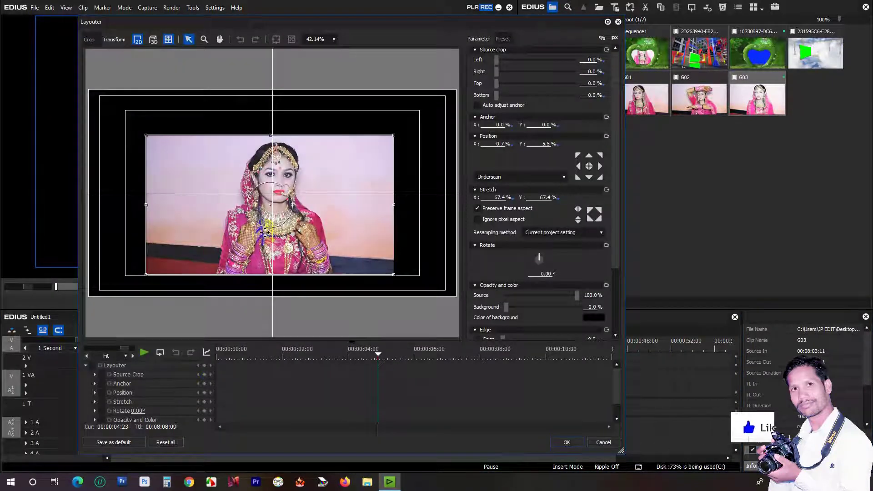
drag(356, 189, 351, 200)
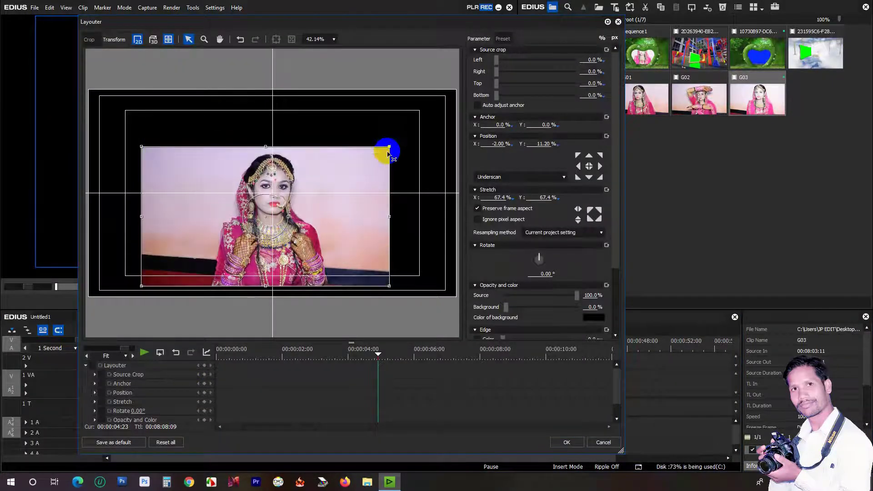
drag(389, 146, 367, 160)
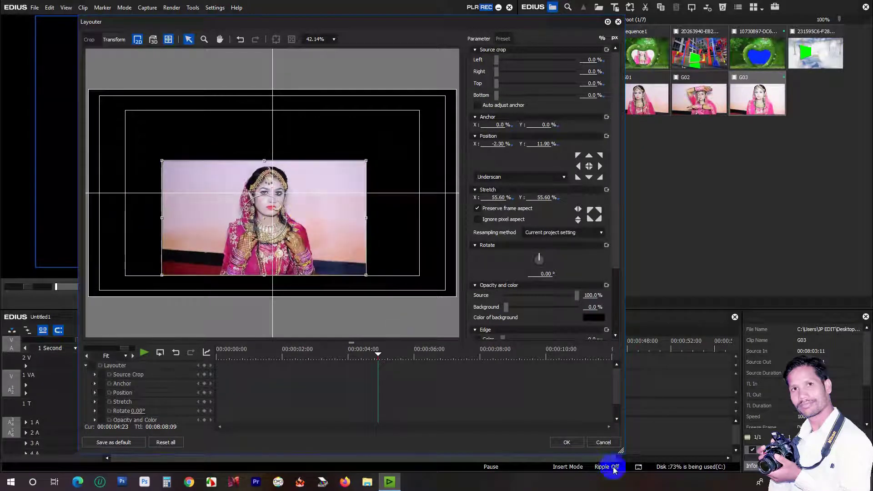
click(566, 443)
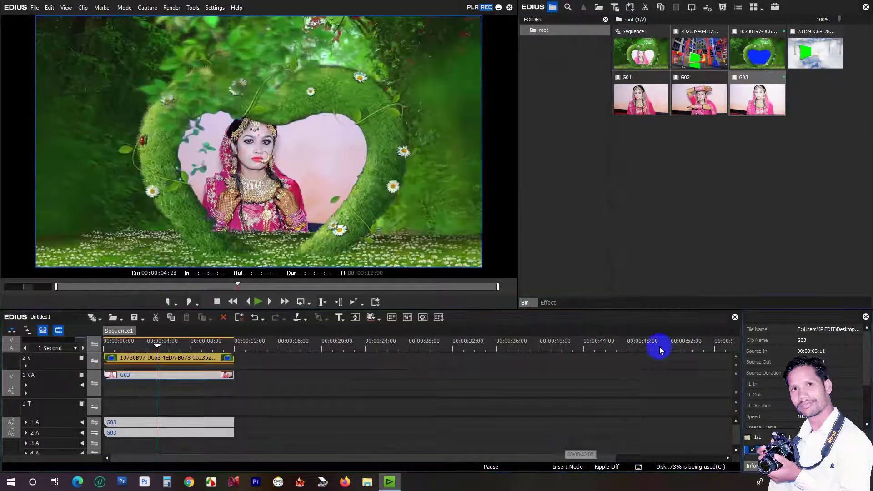
drag(160, 356, 100, 359)
key(space)
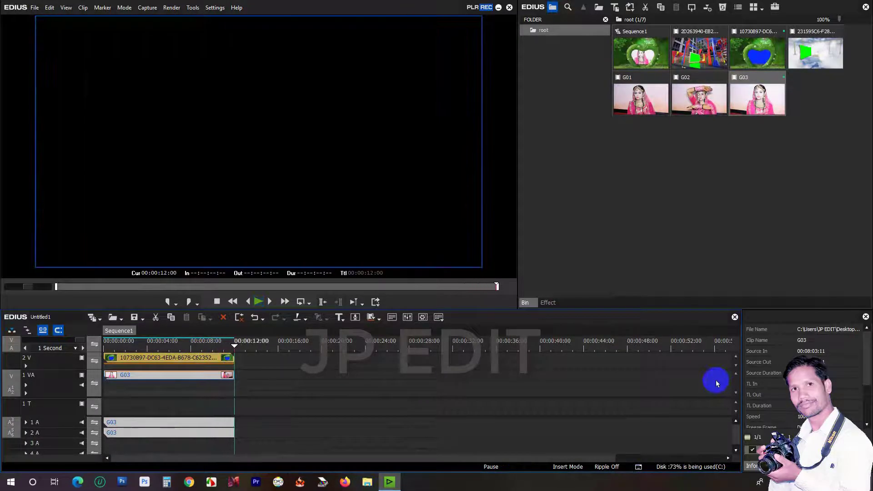
Step: Place the green-screen cloud clip 231595C6 on the 2 V track at 00:00:12:00 and clip G03 beneath it on 1 VA
drag(825, 56, 238, 367)
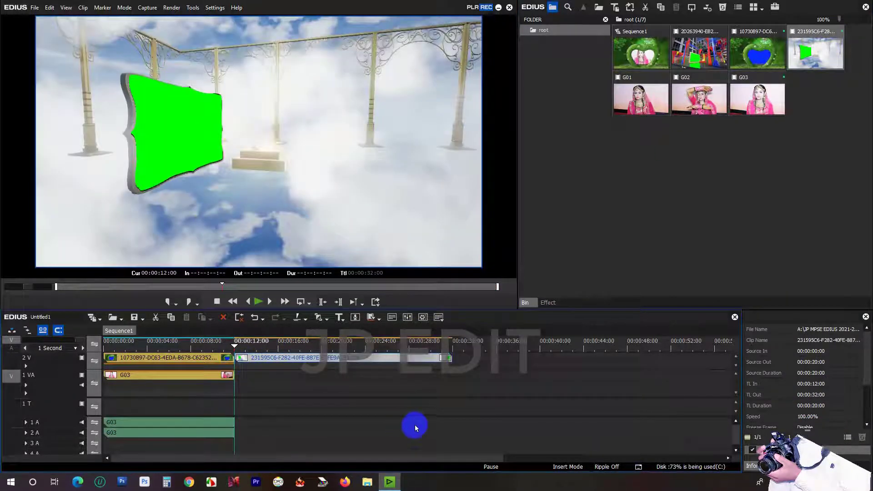
click(548, 303)
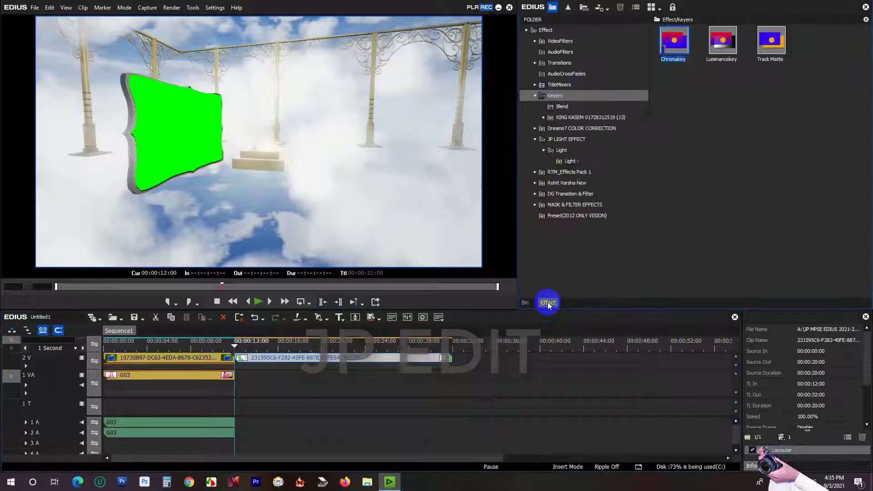
click(525, 309)
drag(755, 98, 240, 385)
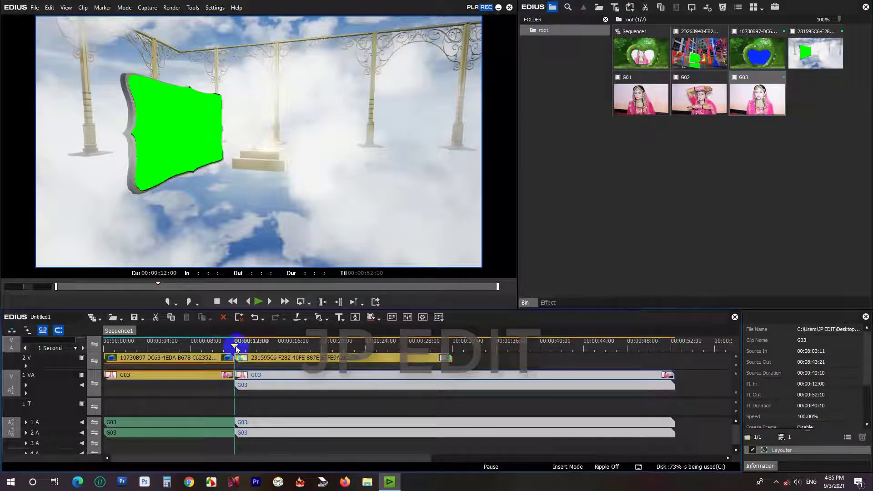
Step: Trim the second G03 clip on 1 VA to end with the cloud clip at 00:00:32:00
drag(234, 347, 455, 362)
click(475, 385)
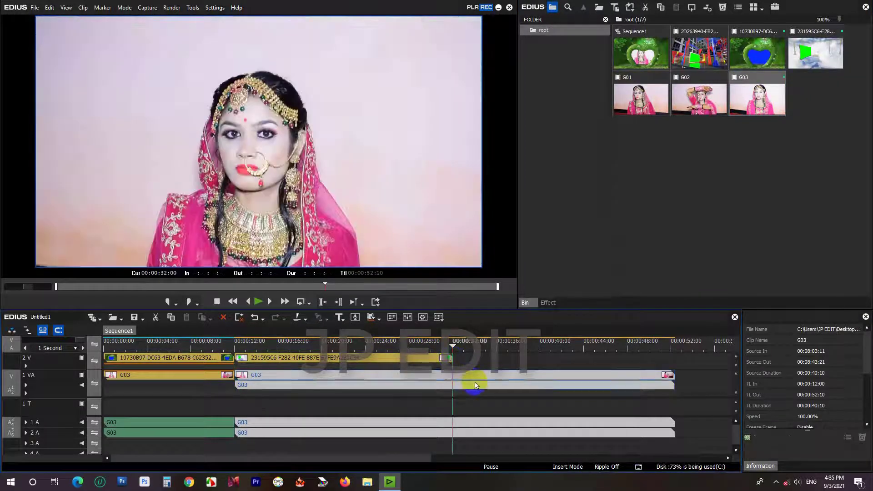
key(alt+])
drag(457, 347, 245, 385)
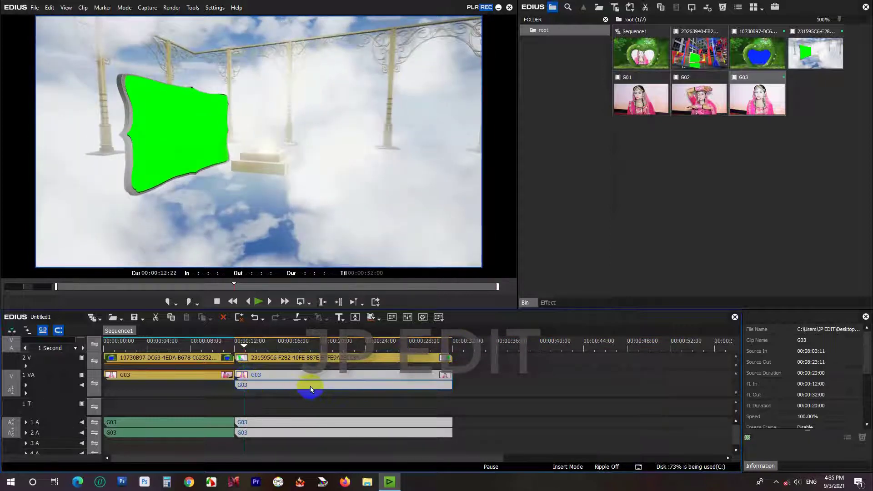
Step: Apply the Chromakey keyer to the cloud clip 231595C6 on the 2 V track
click(547, 303)
drag(676, 44, 385, 369)
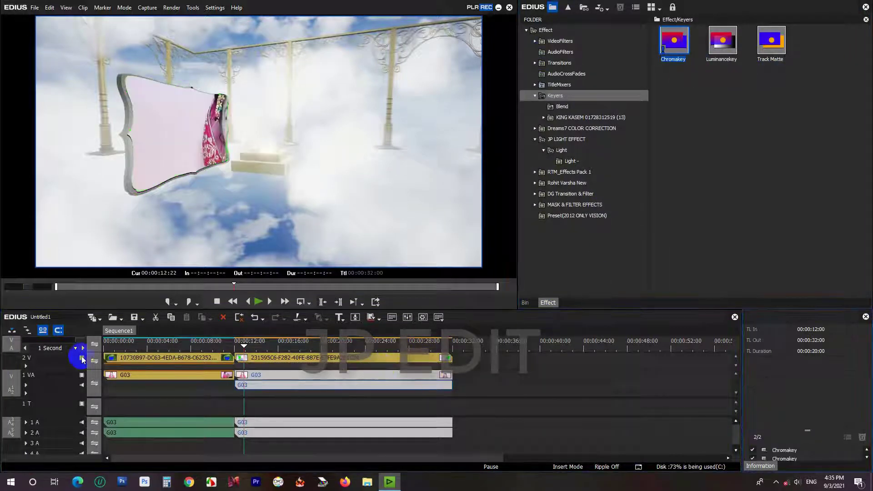
click(239, 373)
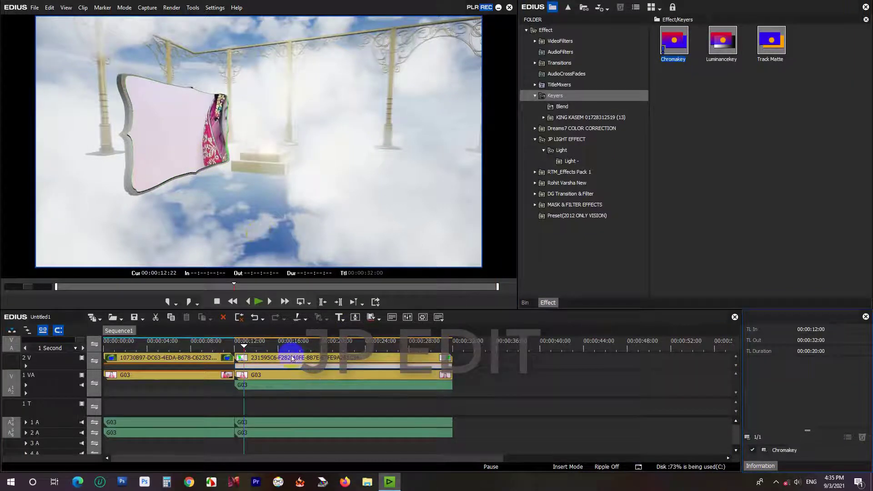
Step: Swap the two clips at 00:00:12:00 so G03 sits on 2 V and cloud clip 231595C6 on 1 VA
drag(287, 361, 523, 384)
drag(395, 385, 396, 360)
drag(503, 384, 269, 377)
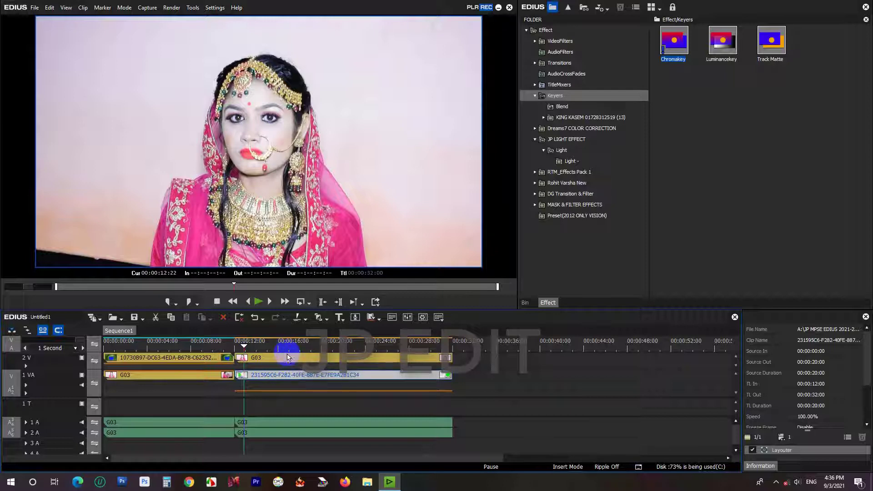
click(287, 357)
key(F7)
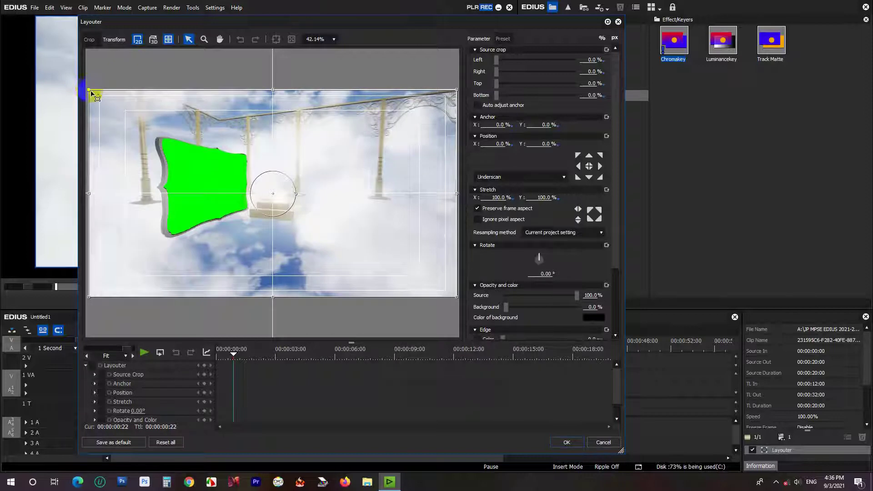
drag(90, 93, 126, 111)
click(603, 442)
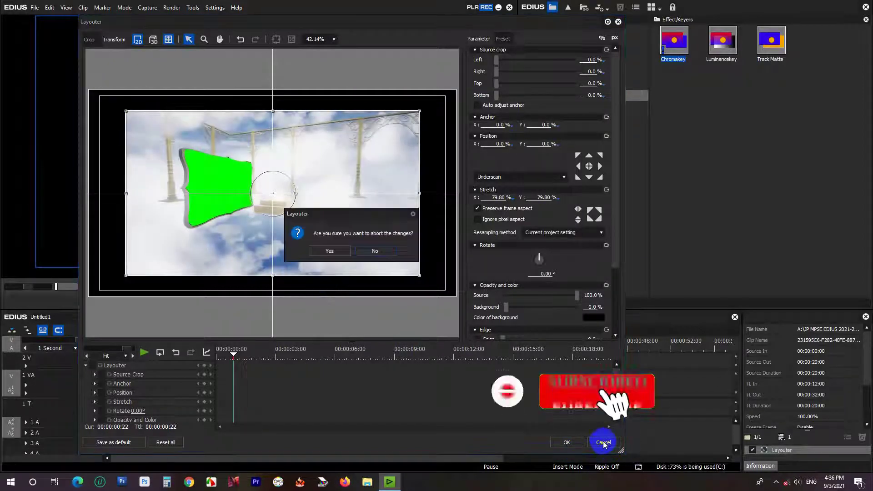
click(330, 250)
Step: Scale G03 on 2 V to about 37.1% and offset it to about X -13%, Y -0.2% in the Layouter
click(333, 363)
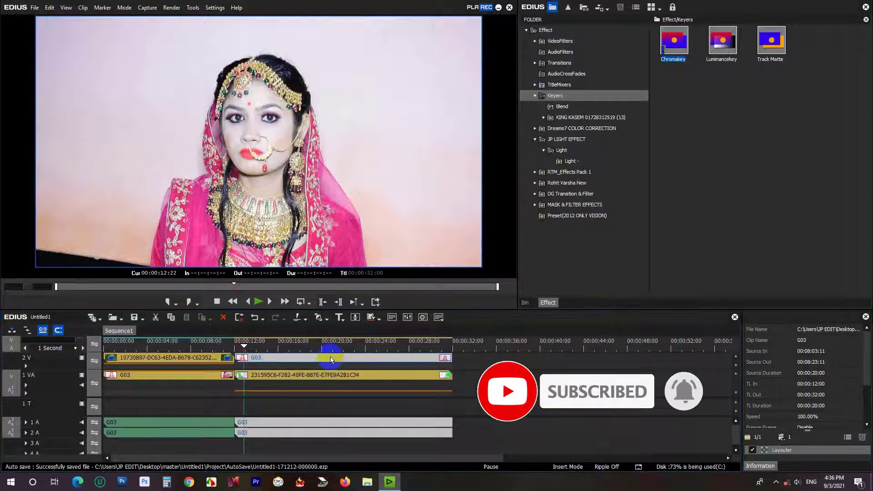
key(F7)
drag(89, 90, 194, 183)
drag(283, 163, 309, 153)
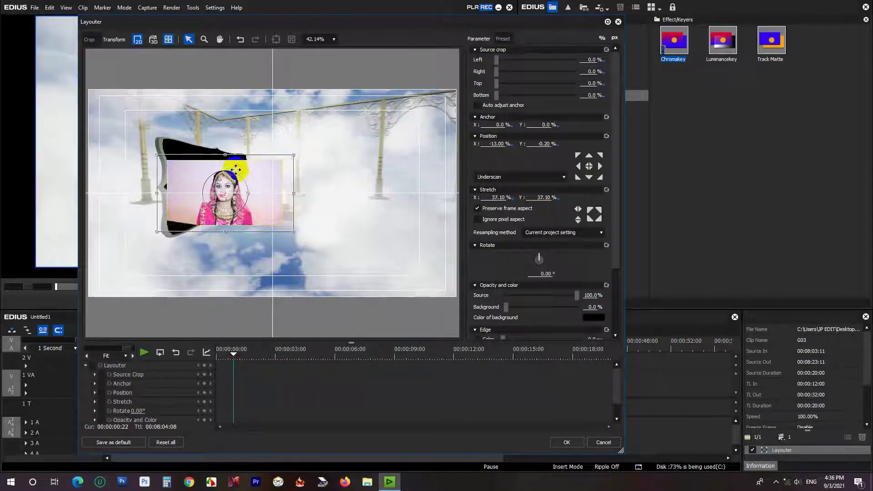
Step: In 3D mode, rotate G03 to about Y -64.1°, enlarge it to about 55%, and place it at about X -20.8%, Y 1.3%
click(155, 40)
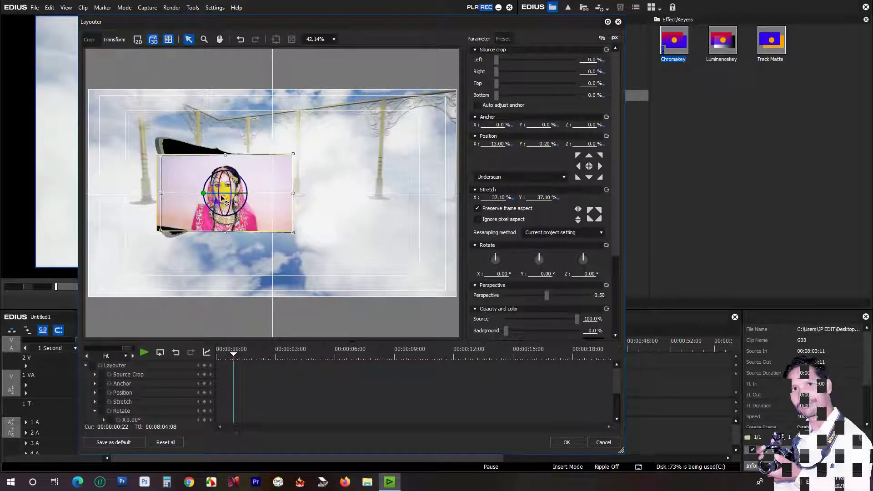
drag(190, 198, 224, 190)
drag(169, 233, 192, 225)
drag(157, 197, 121, 196)
drag(195, 211, 206, 218)
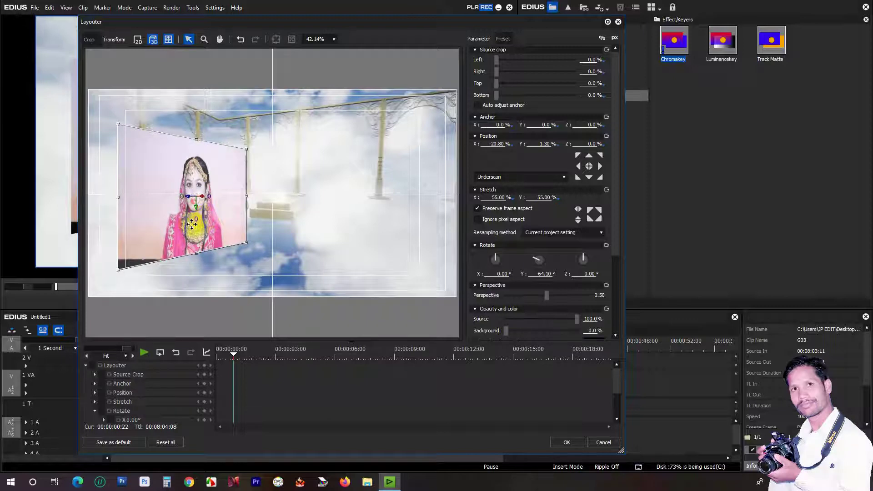
click(567, 448)
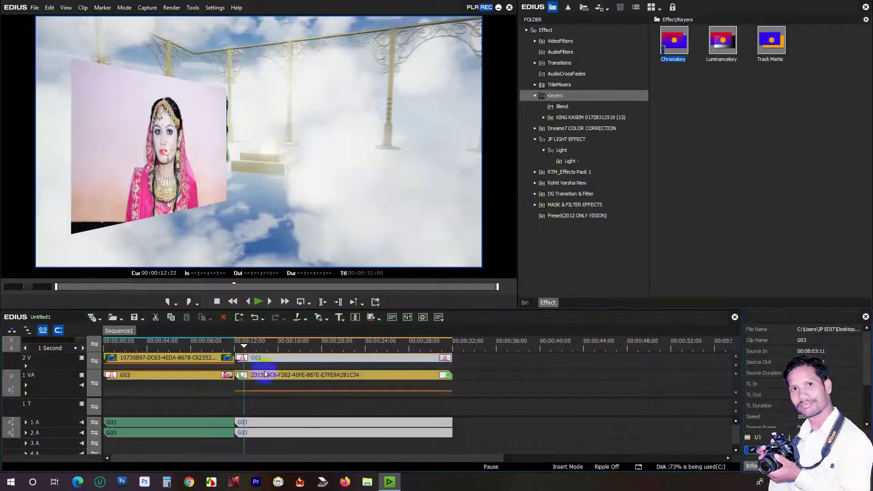
Step: Reopen G03's Layouter at the clip start, enable its keyframe parameters, and go to 00:00:20:00 in the Layouter timeline
drag(246, 349, 238, 399)
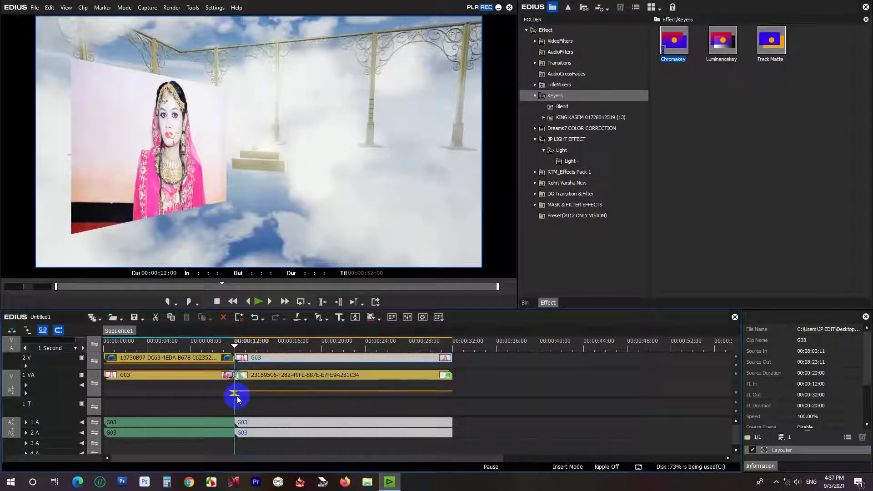
double_click(774, 452)
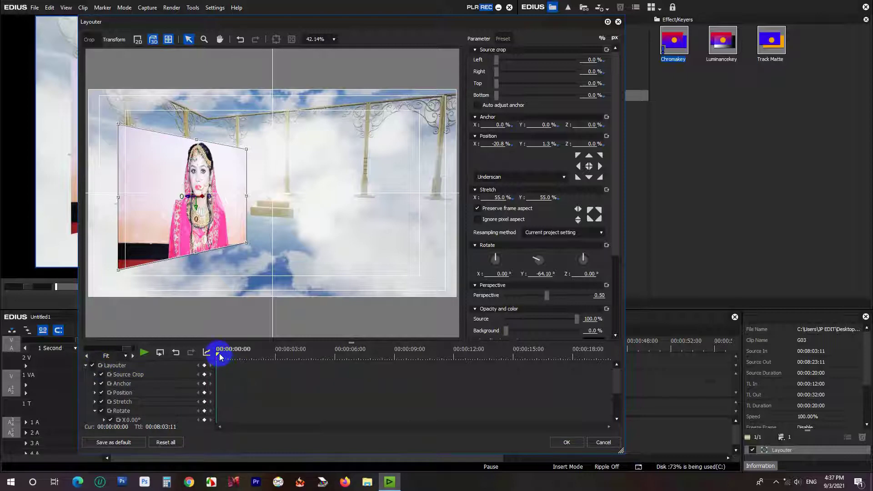
drag(220, 357, 613, 390)
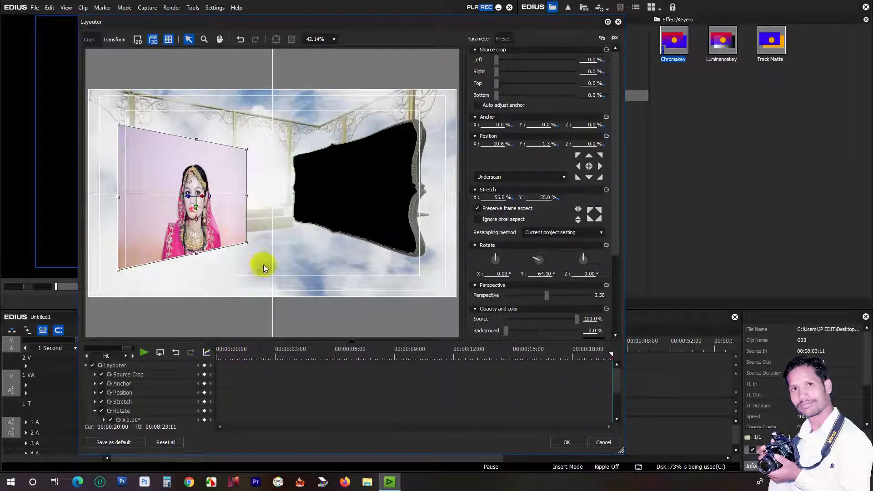
Step: At 00:00:20:00 in the Layouter, set G03's Y rotation to 0°, scale it to about 63.4%, and offset it to about X 14%, Y -2.4%
click(523, 315)
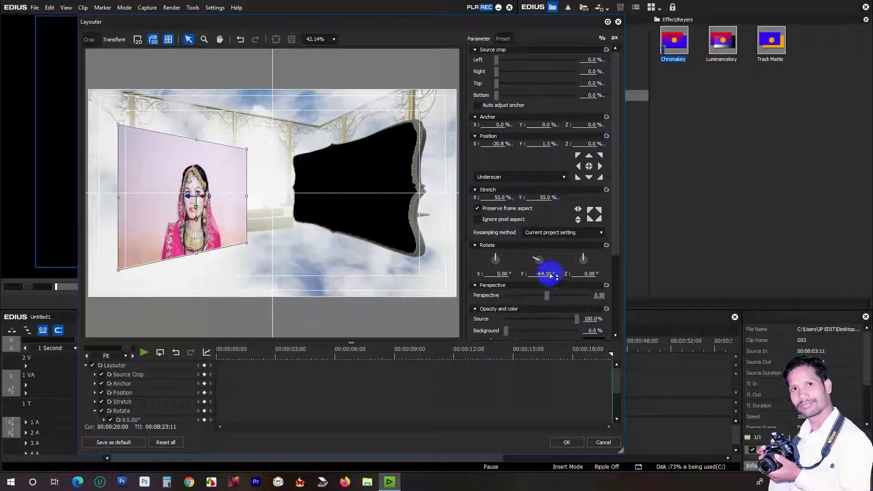
drag(550, 275, 522, 279)
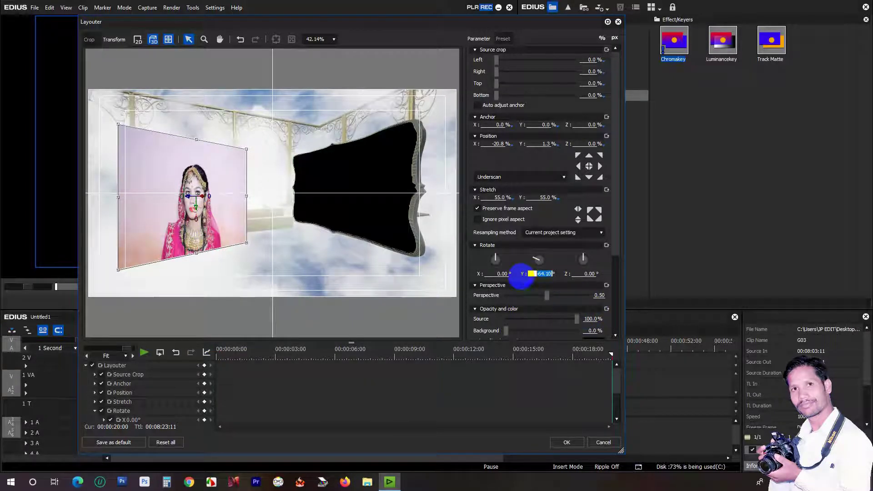
text(0)
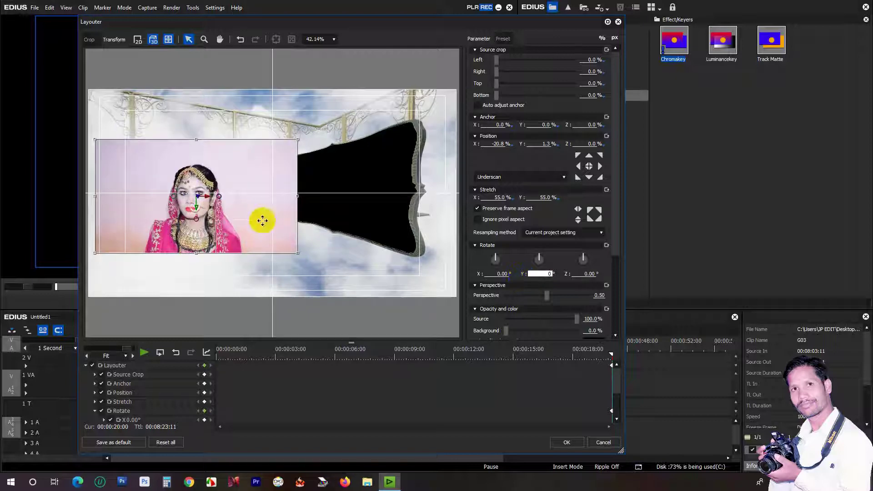
drag(169, 202, 297, 195)
drag(426, 245, 441, 269)
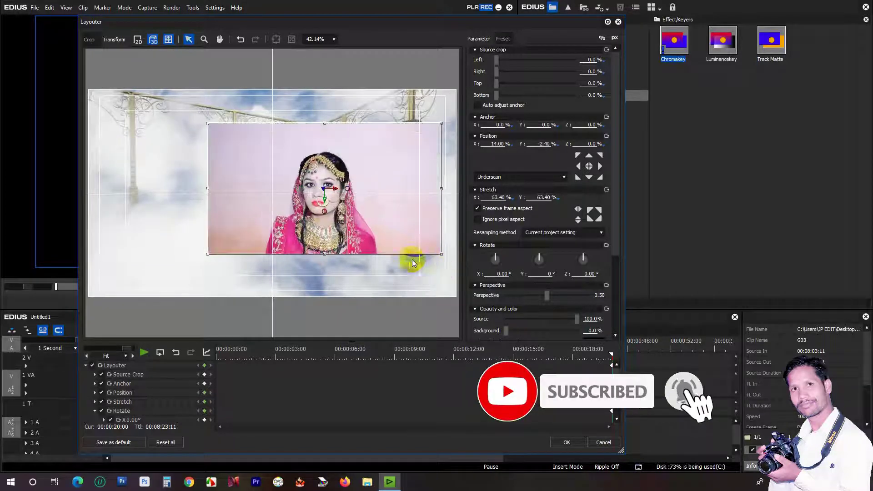
Step: Rotate G03 to about Y 64.4° and shift it to about X 17.4%, Z 2.9% at the end keyframe, and scrub through the composite
drag(302, 192, 370, 190)
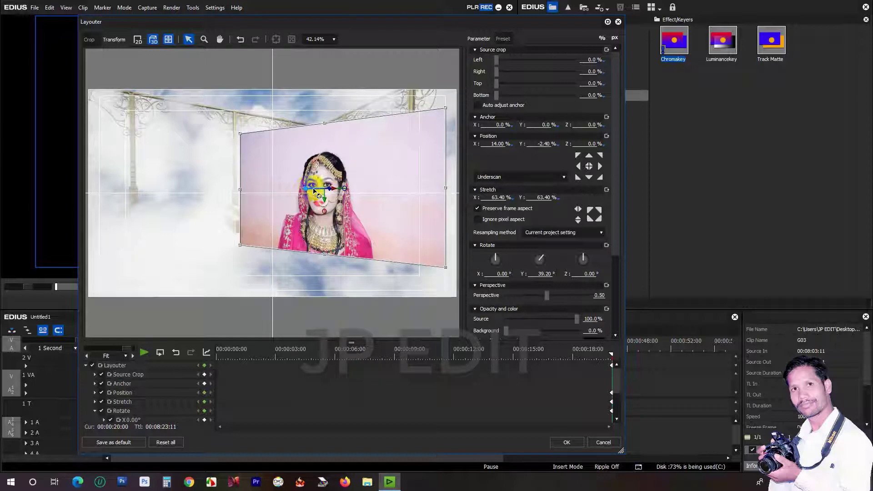
drag(315, 192, 335, 188)
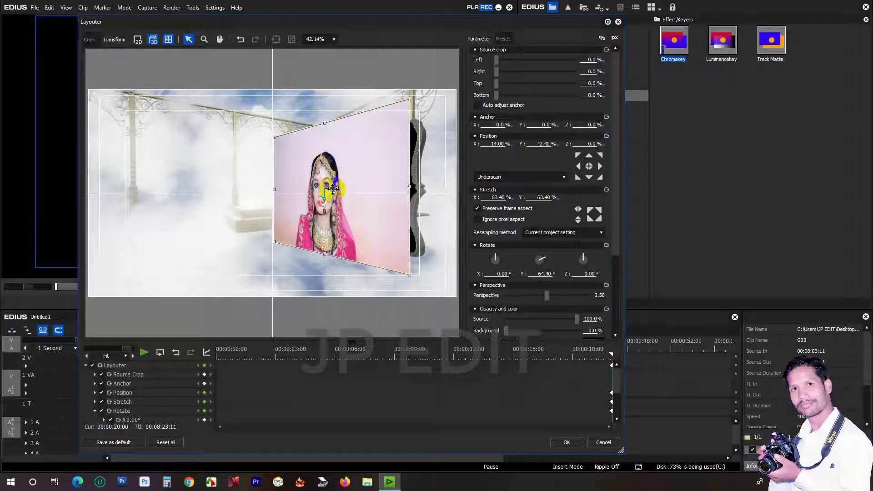
drag(333, 189, 341, 189)
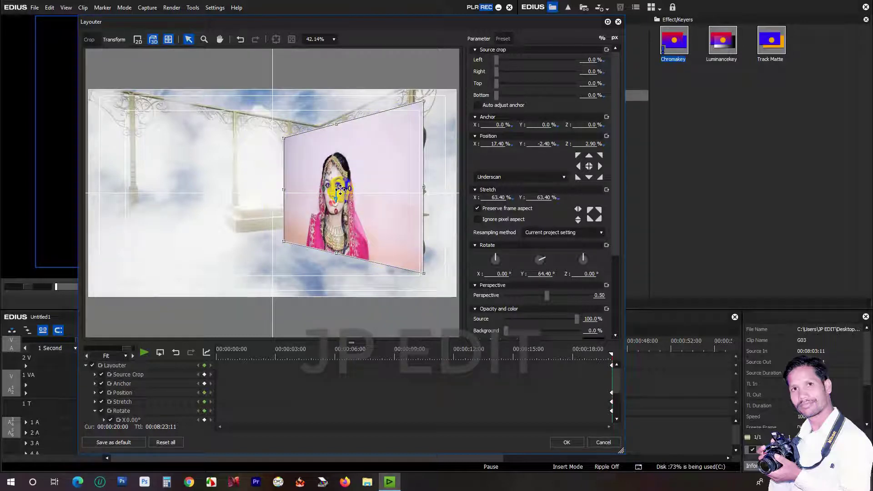
click(567, 443)
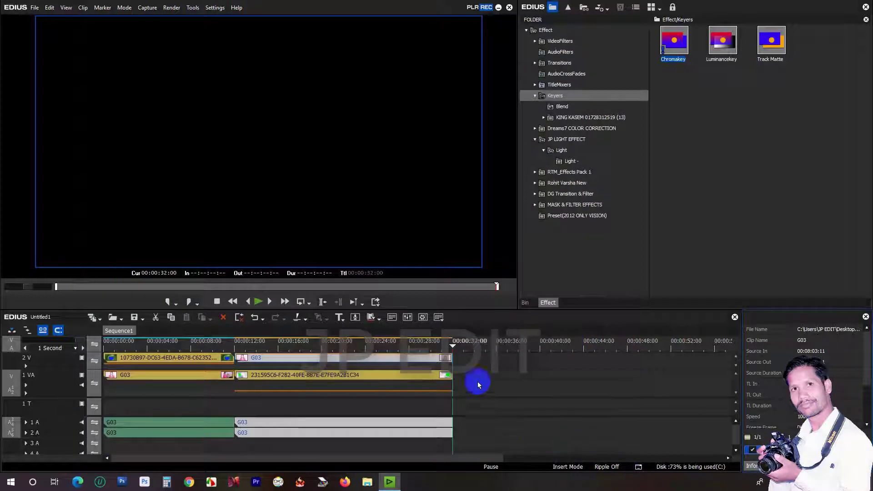
drag(455, 344, 246, 367)
drag(226, 369, 378, 389)
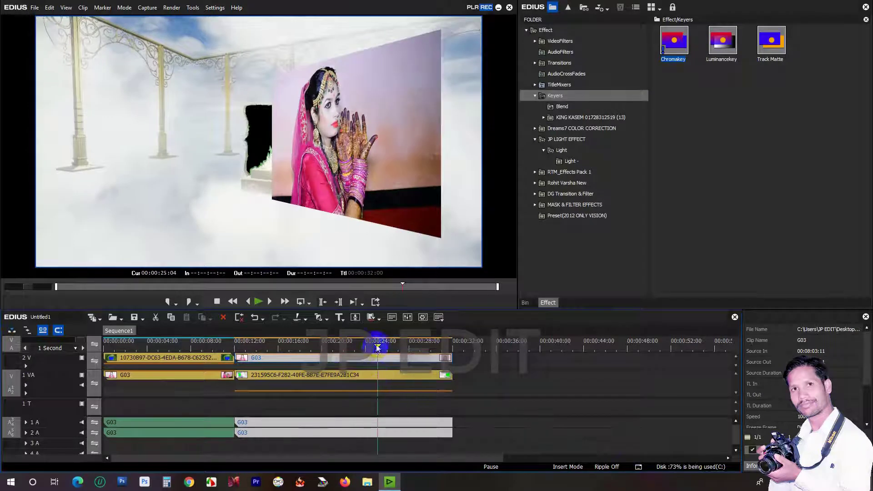
Step: At 00:00:12:00, set G03's Y rotation to 0° and move it to about X 1.4% in the Layouter
drag(378, 348, 235, 393)
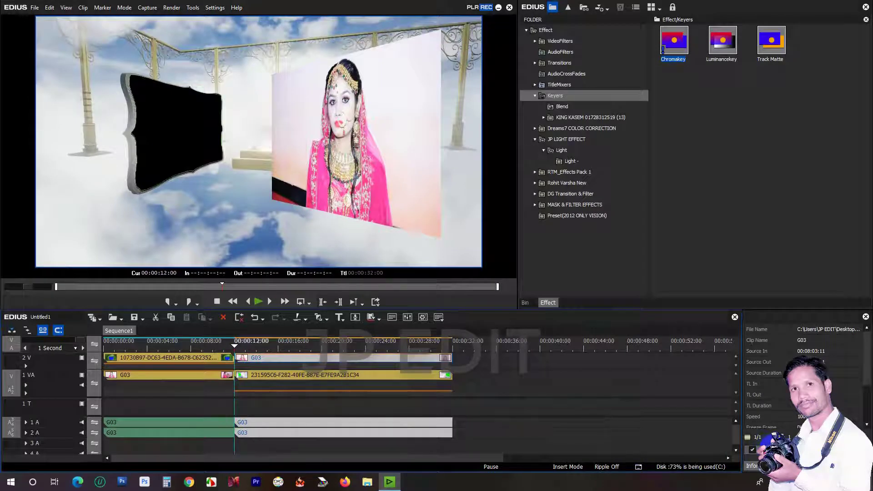
key(F7)
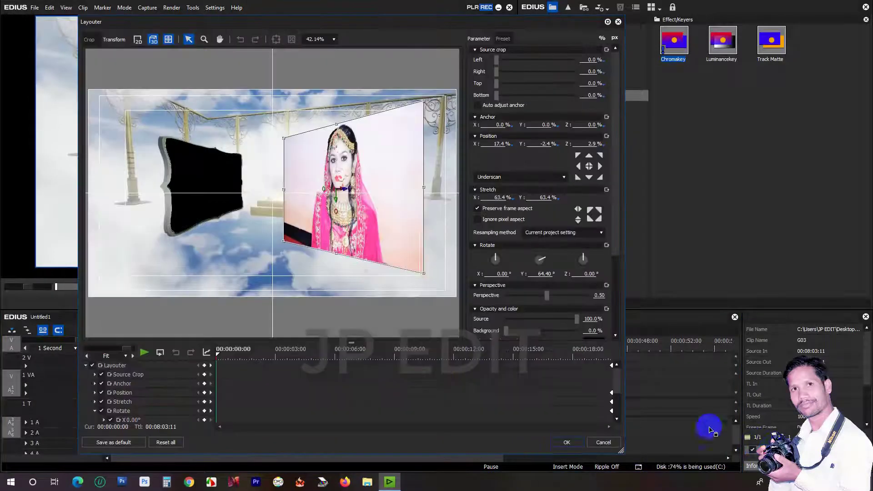
click(539, 275)
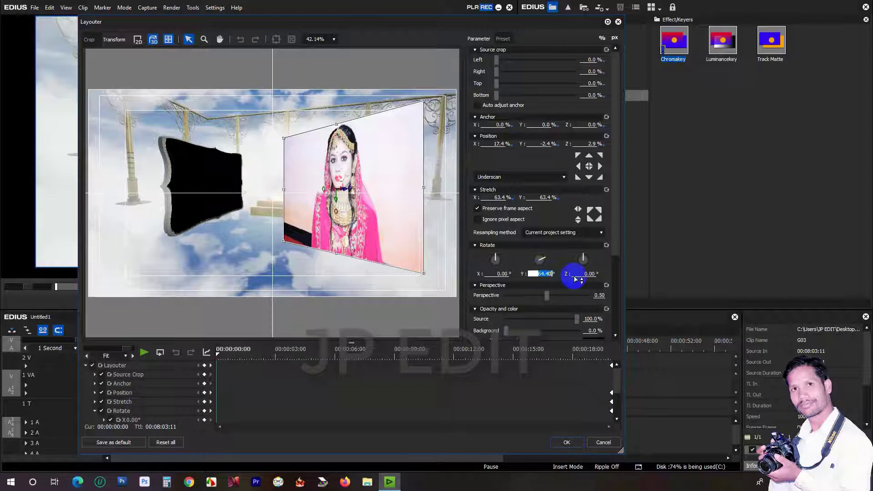
text(0)
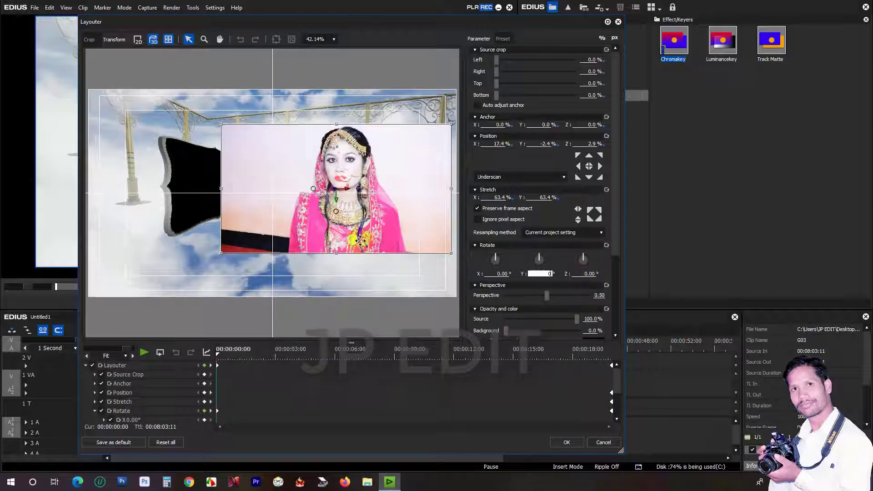
drag(304, 181, 243, 179)
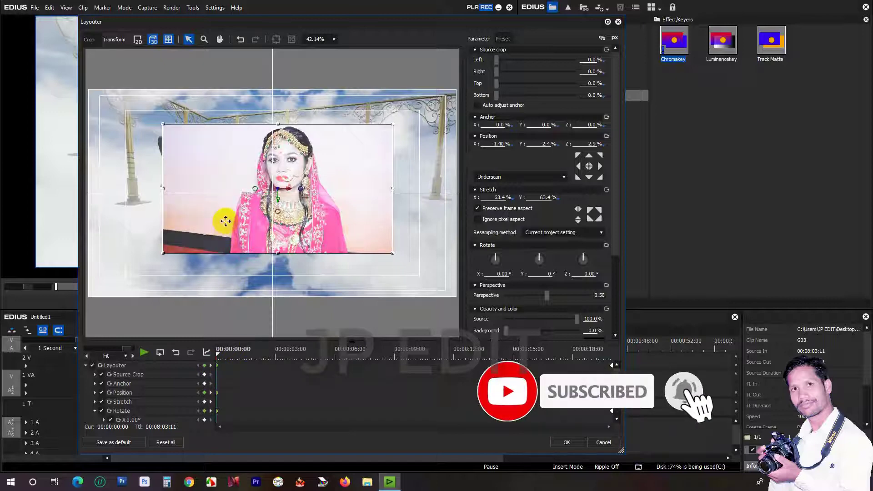
Step: Rotate G03 to about Y -63° and move it to about X -18.7%, Y -2.8% at the start keyframe, and check the motion to the end
click(155, 42)
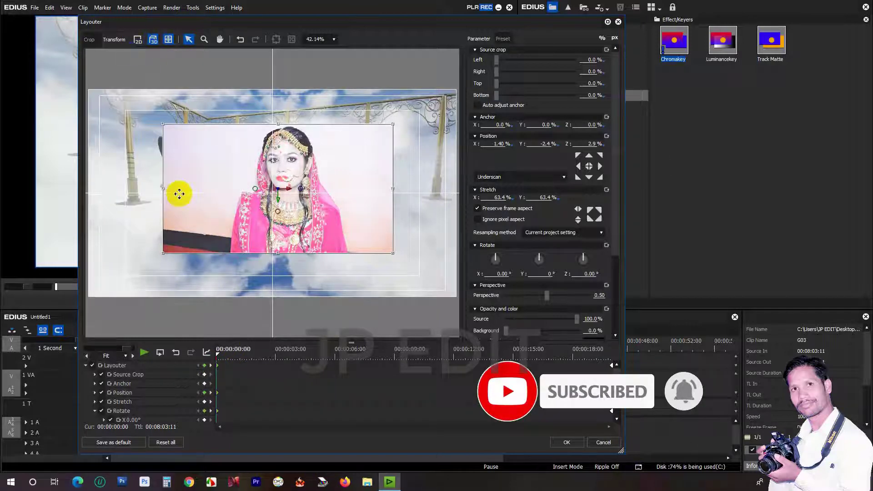
click(254, 190)
drag(254, 190, 195, 184)
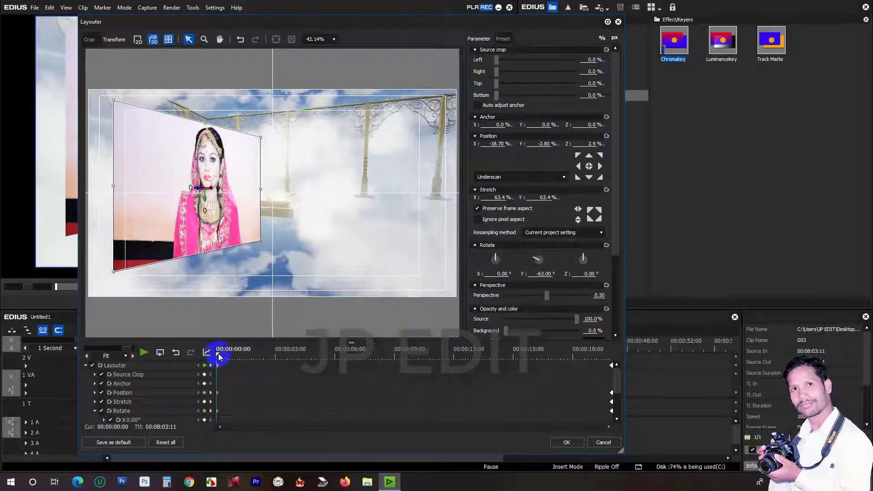
drag(229, 356, 613, 416)
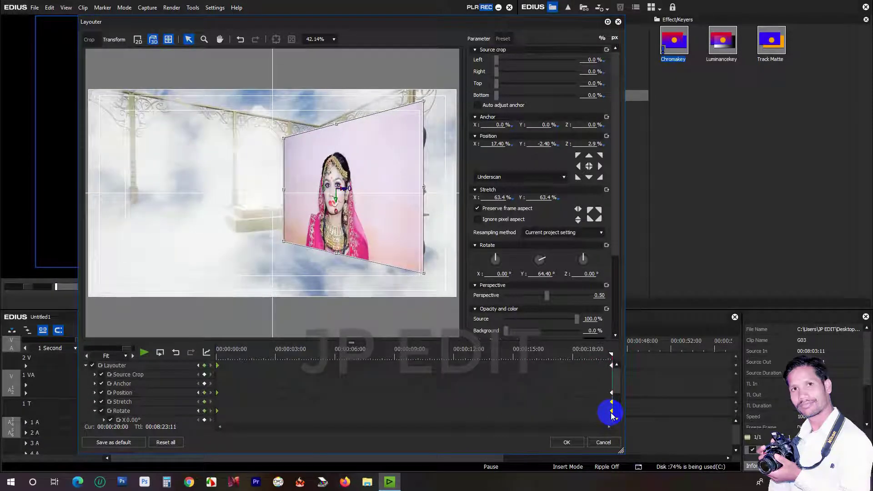
click(568, 443)
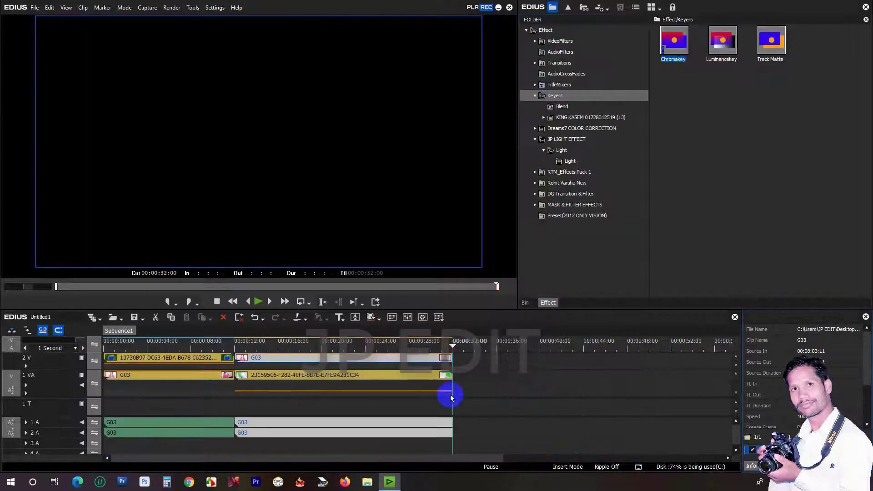
Step: Swap the clips back so the cloud clip 231595C6 is on 2 V with G03 beneath it on 1 VA
drag(347, 377, 591, 367)
drag(392, 361, 392, 383)
drag(552, 359, 306, 358)
Step: Play the cloud composite from 00:00:12:00 and inspect the frame at 00:00:18:16
drag(457, 347, 234, 357)
key(space)
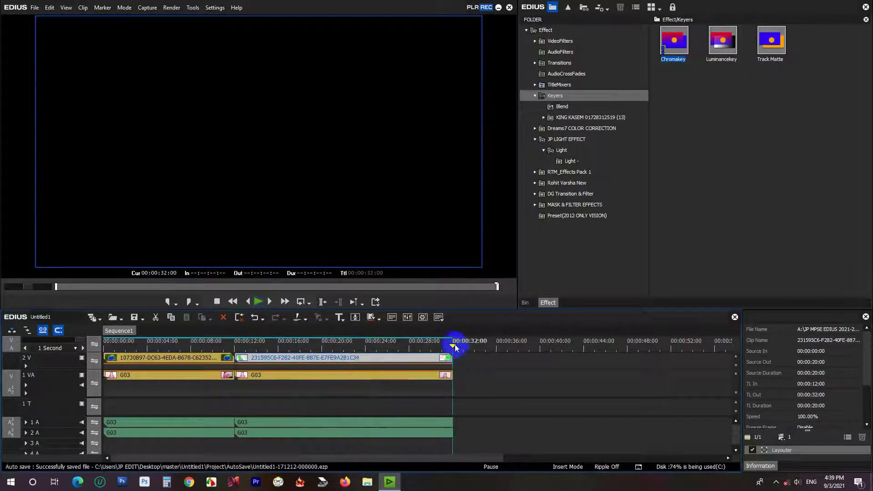
drag(459, 347, 308, 350)
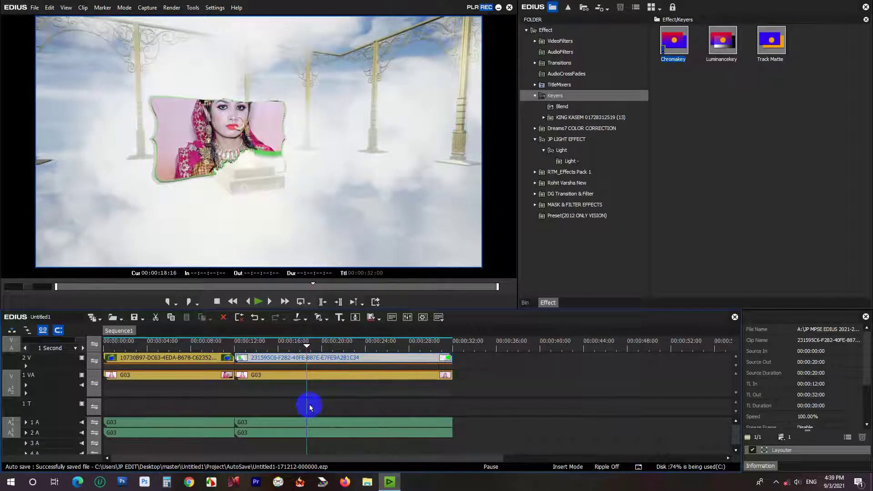
Step: Switch the Chromakey on cloud clip 231595C6 to ellipse keying and stretch the ellipse over the green corner of the colour chart
click(358, 368)
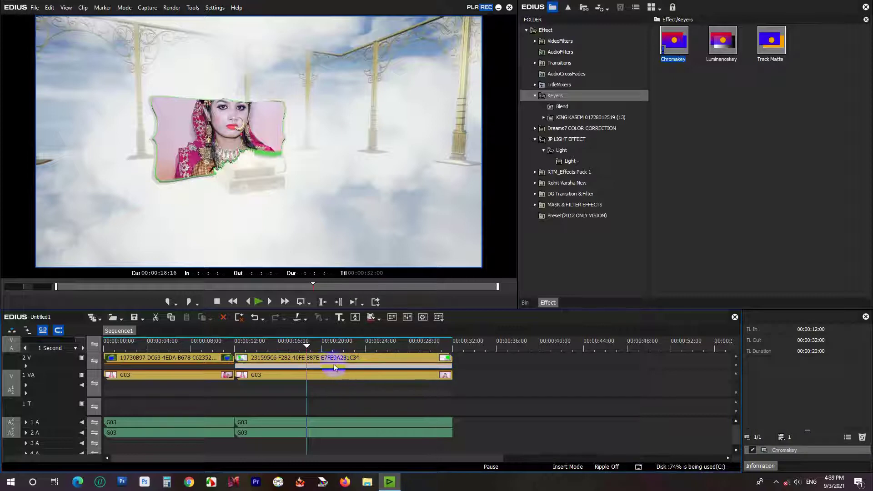
double_click(776, 451)
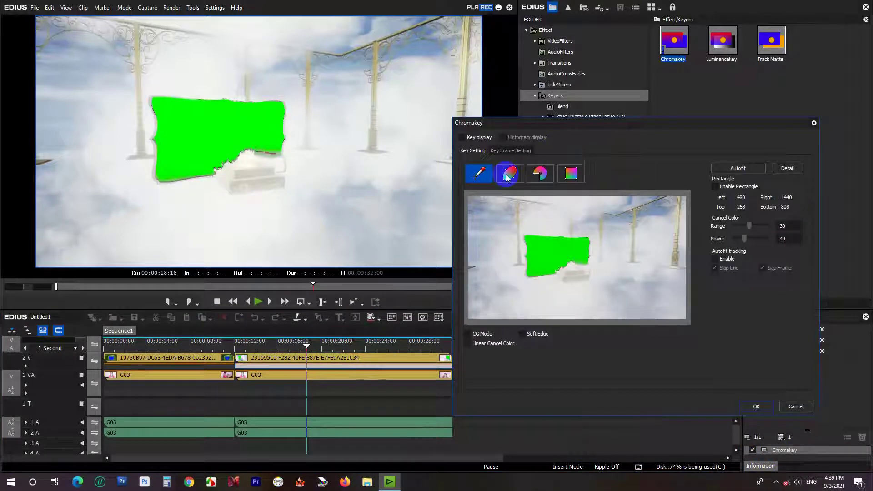
click(509, 175)
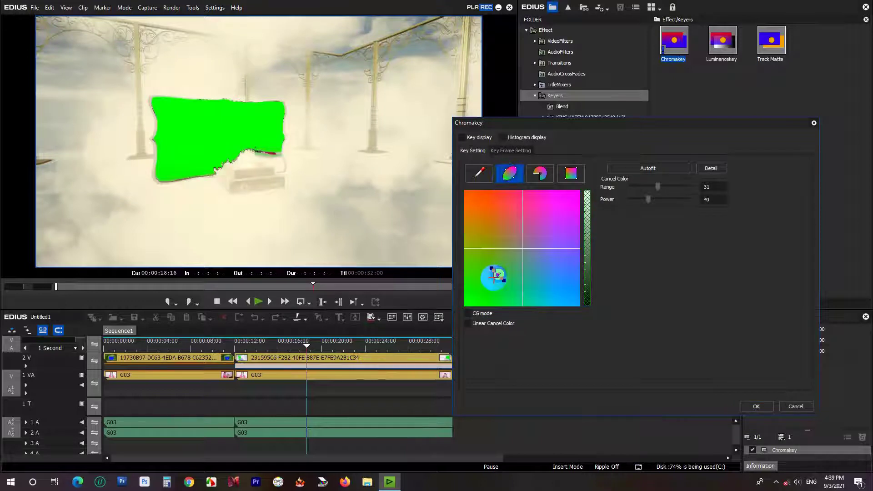
drag(481, 297, 477, 302)
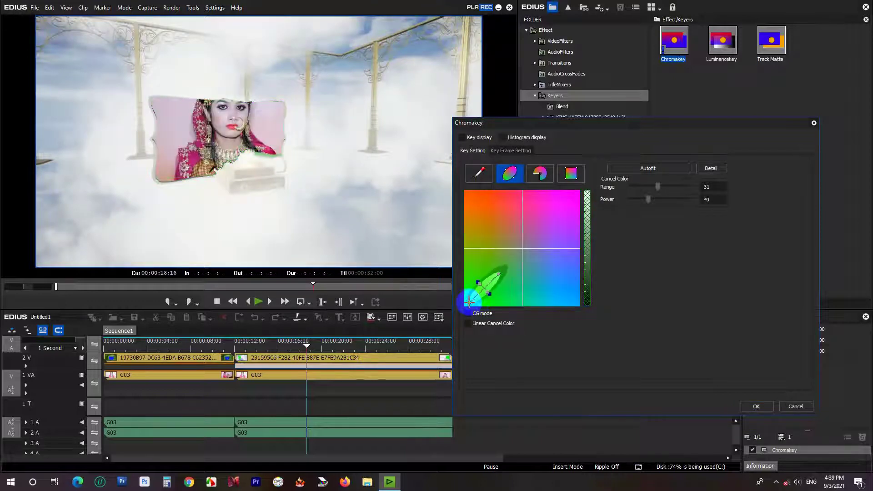
click(503, 284)
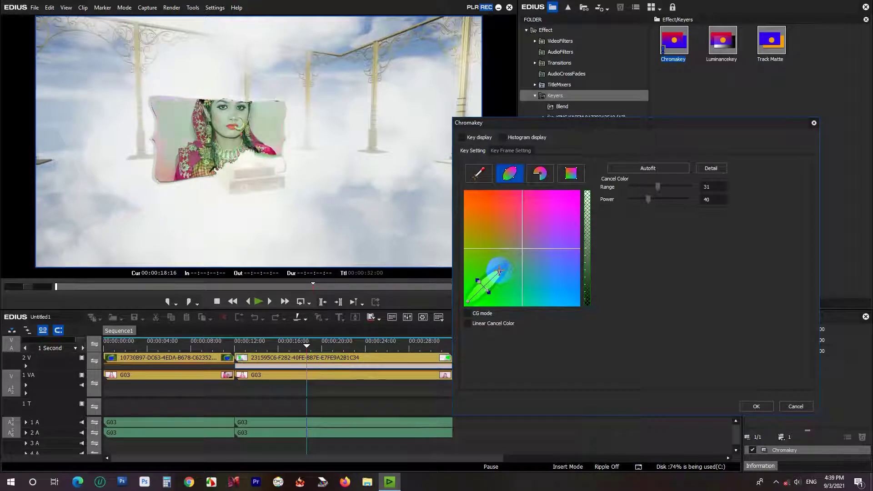
drag(499, 272, 500, 276)
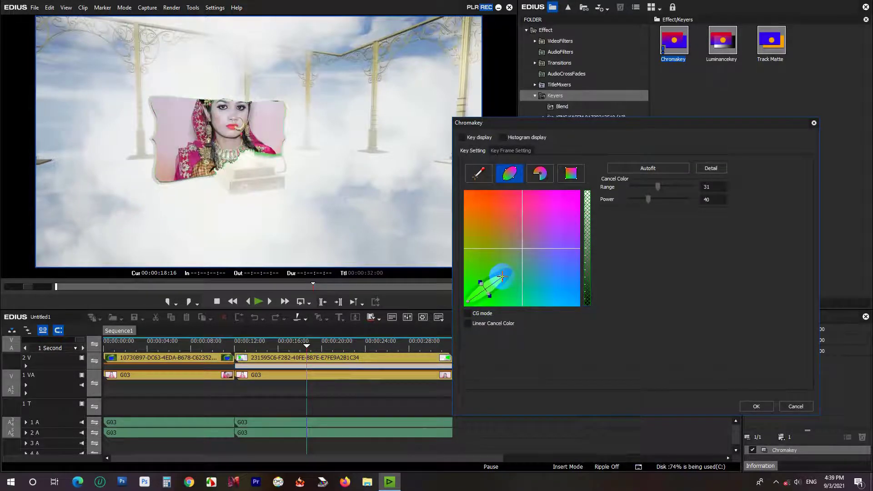
Step: Refine the key ellipse and its soft outer range around the saturated greens to clean the frame's green edges, and apply the Chromakey settings
drag(496, 299, 495, 301)
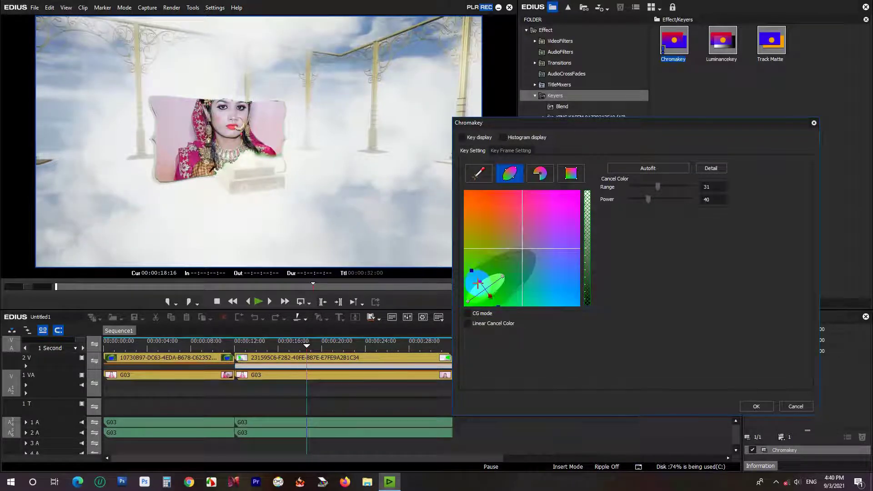
drag(491, 296, 494, 302)
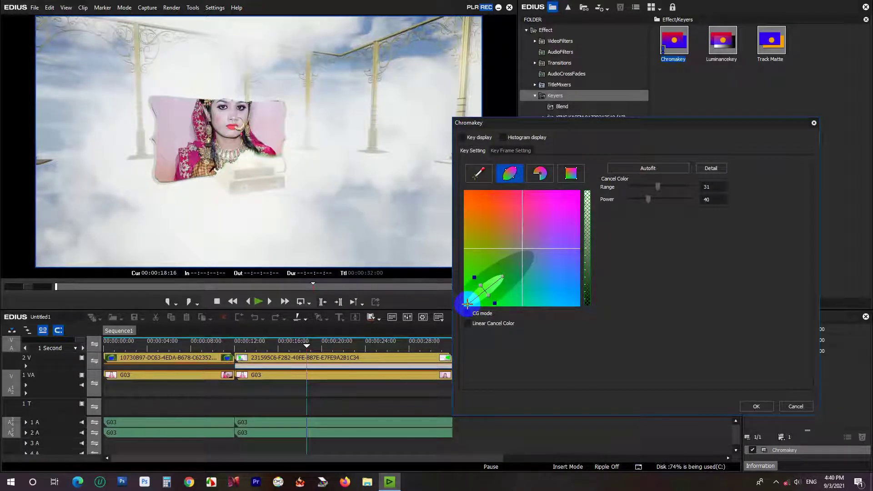
drag(465, 307, 463, 309)
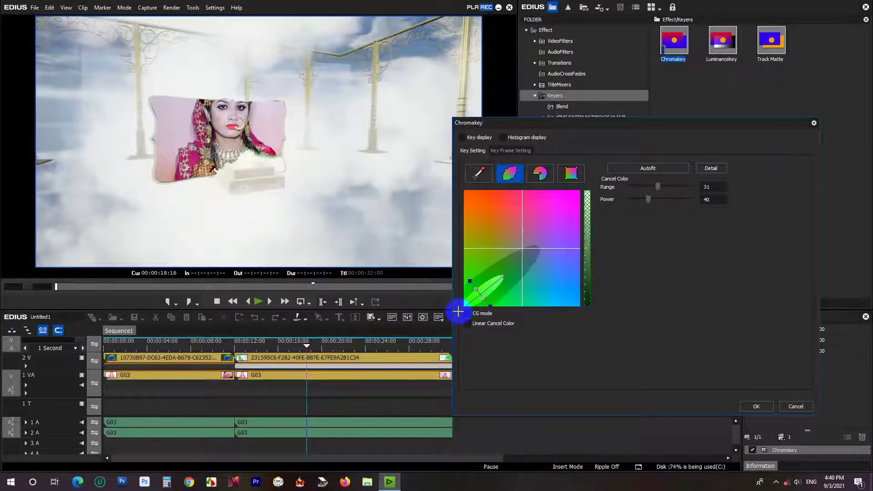
mouse_move(507, 275)
mouse_down()
mouse_move(538, 251)
mouse_move(493, 280)
mouse_up()
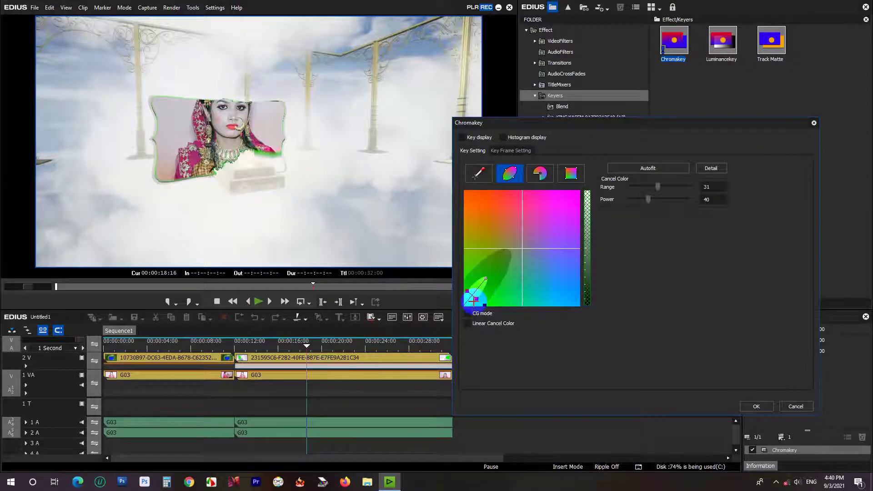
mouse_move(481, 298)
mouse_down()
mouse_move(490, 277)
mouse_move(487, 299)
mouse_move(483, 291)
mouse_up()
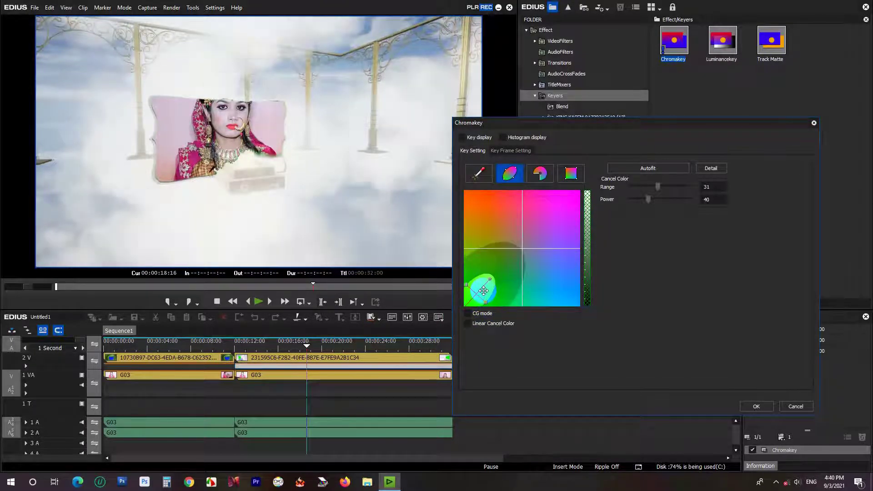
click(759, 395)
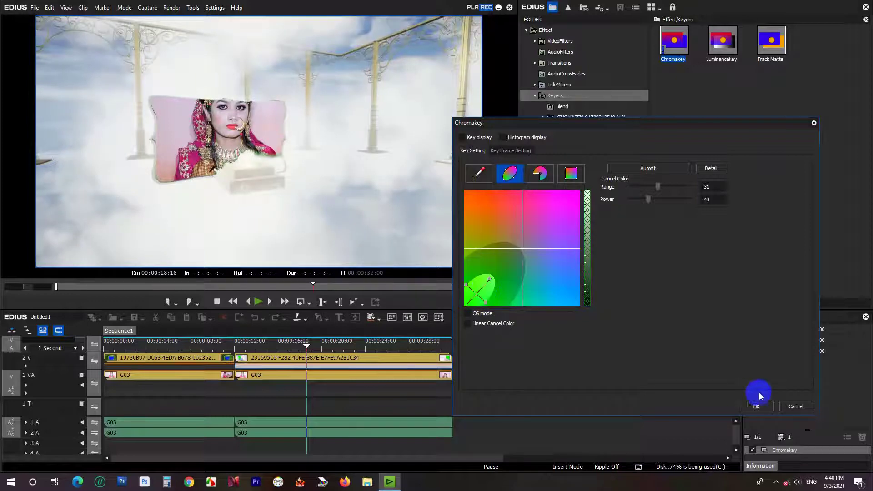
click(755, 407)
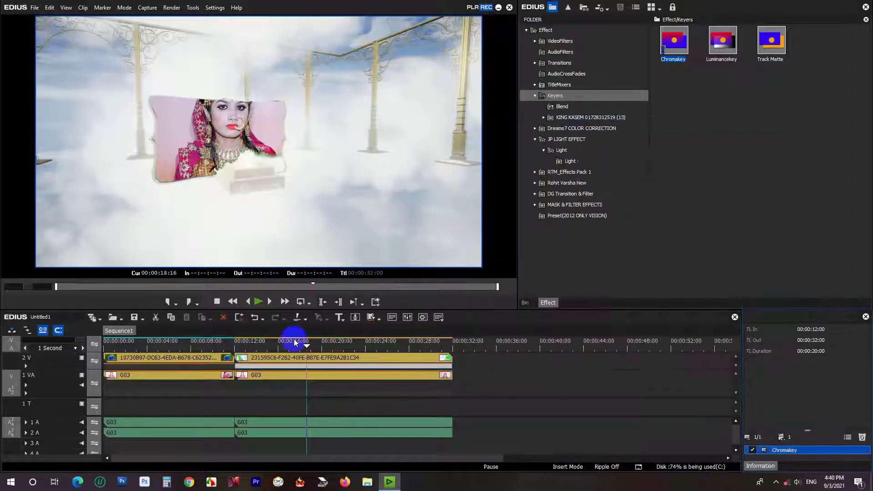
Step: Play the refined cloud composite from its beginning to 00:00:32:00 and inspect the frame at 00:00:14:11
drag(293, 339, 234, 350)
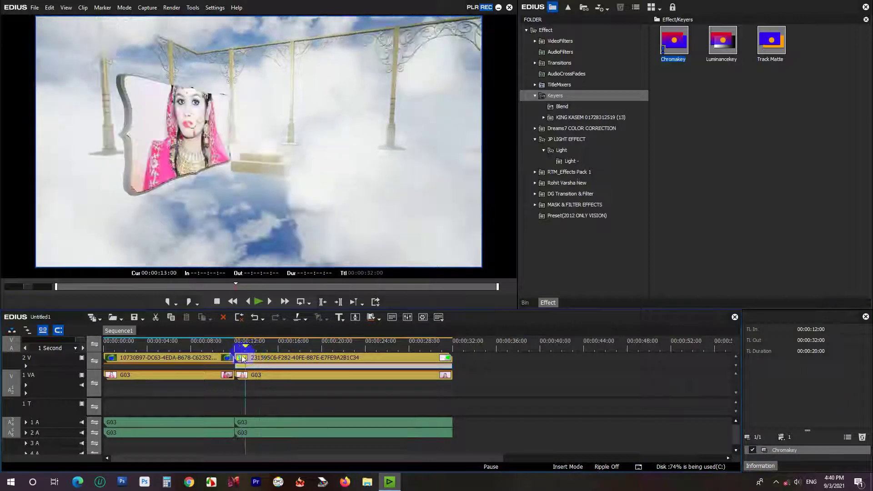
click(574, 401)
key(space)
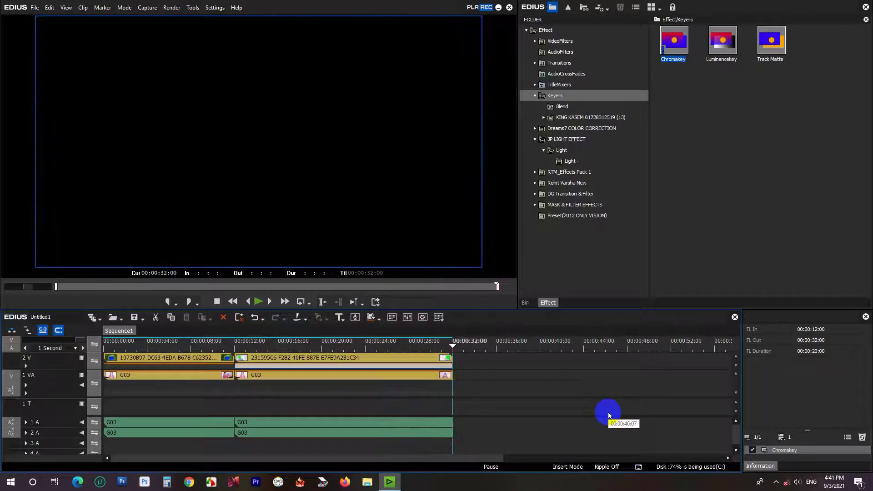
drag(469, 348, 260, 375)
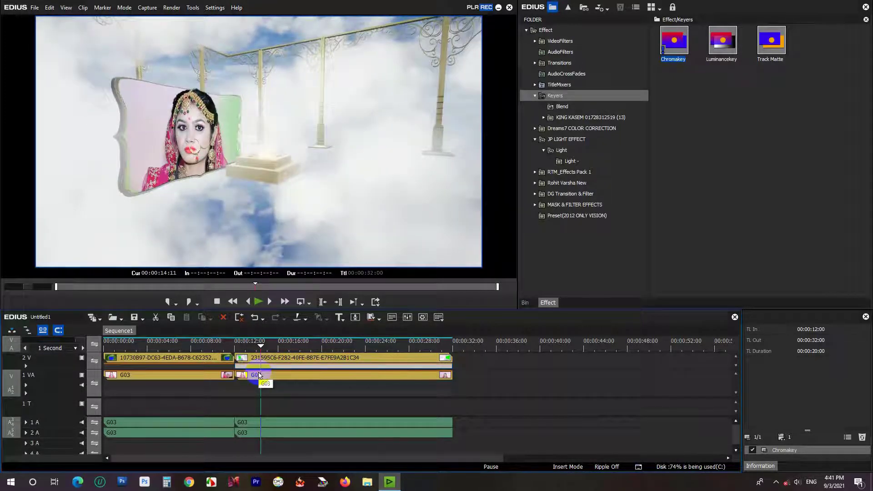